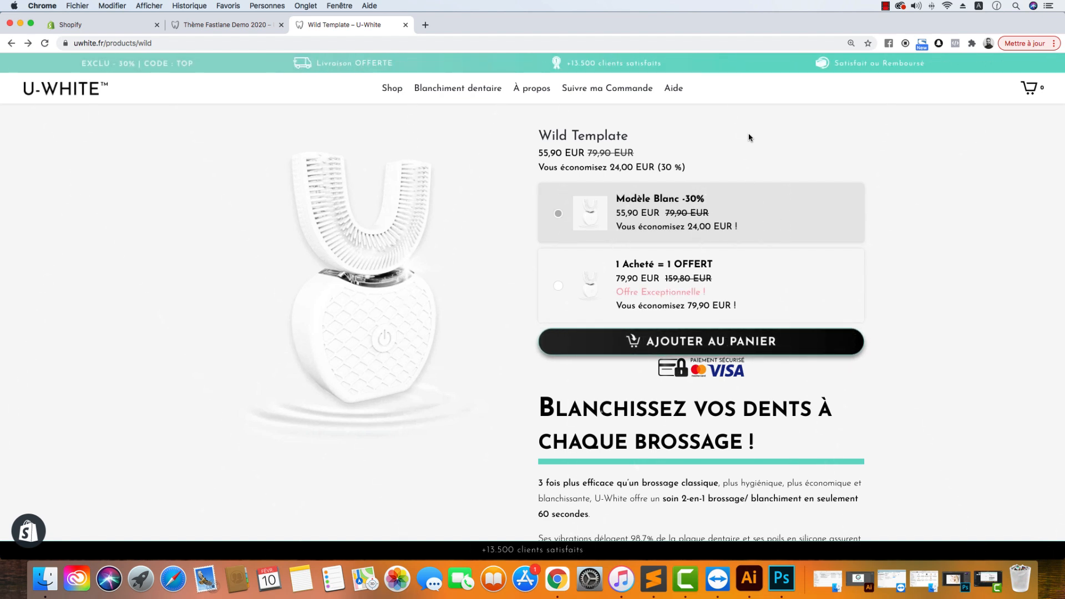
Examine the Wild Template product page, including its image and text sections and the FAQ
scroll(556, 402, "down", 10)
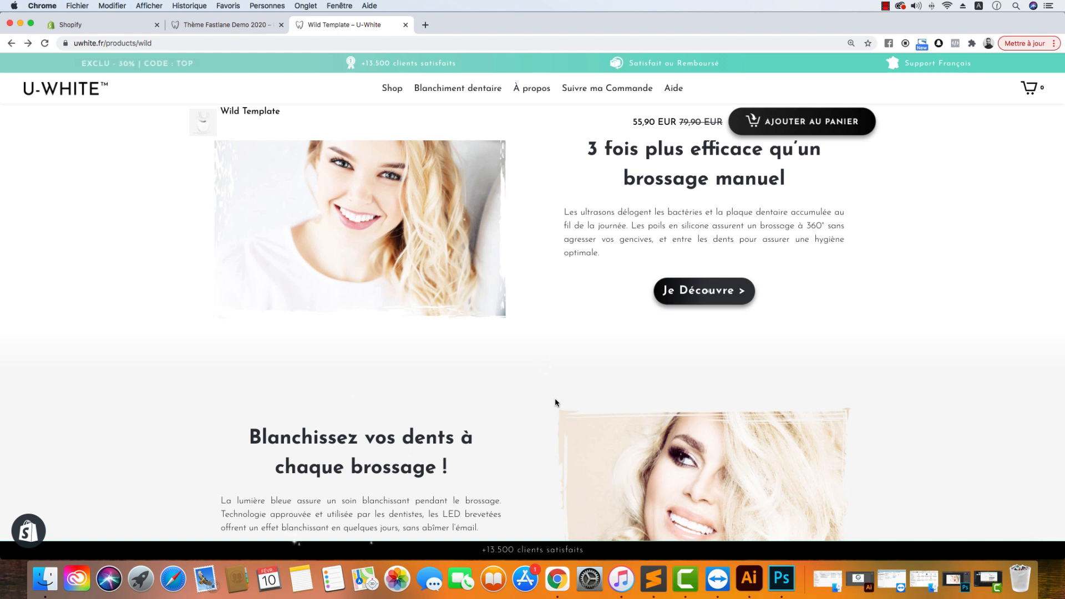
scroll(556, 401, "up", 3)
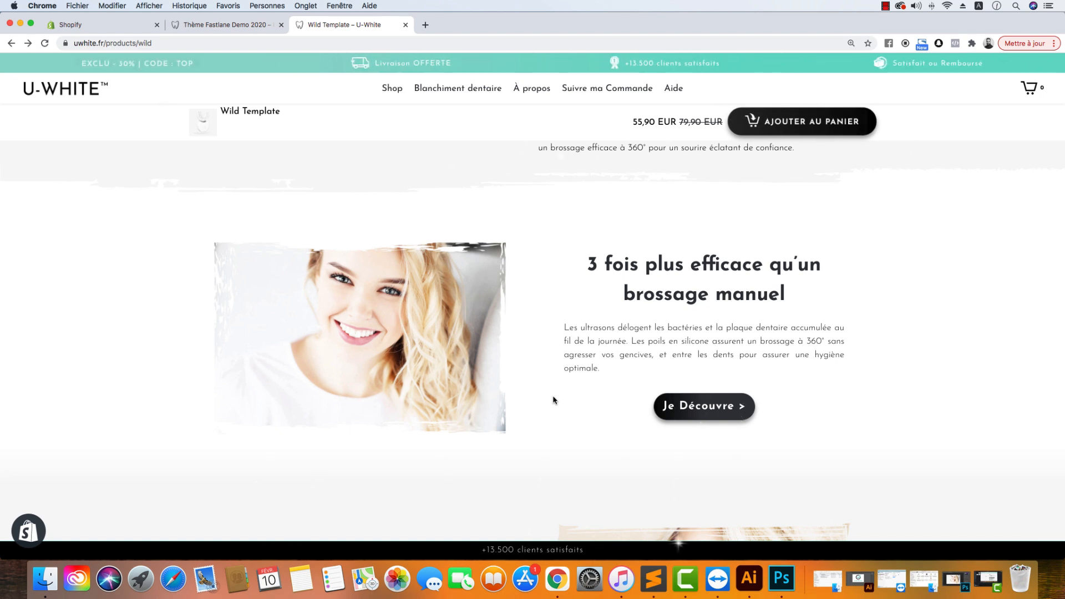
scroll(554, 400, "down", 3)
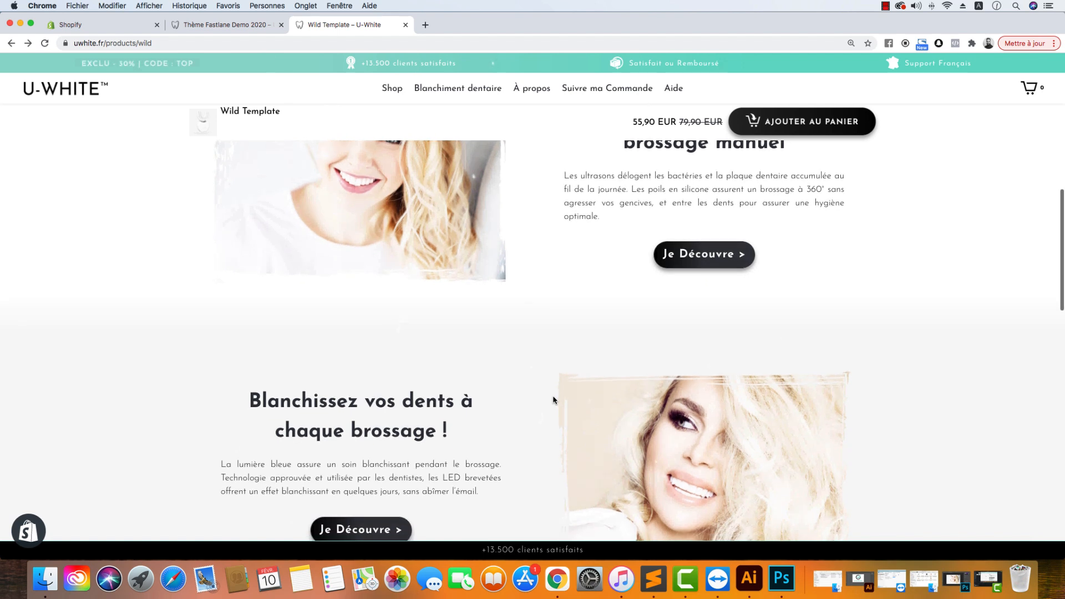
scroll(553, 399, "up", 2)
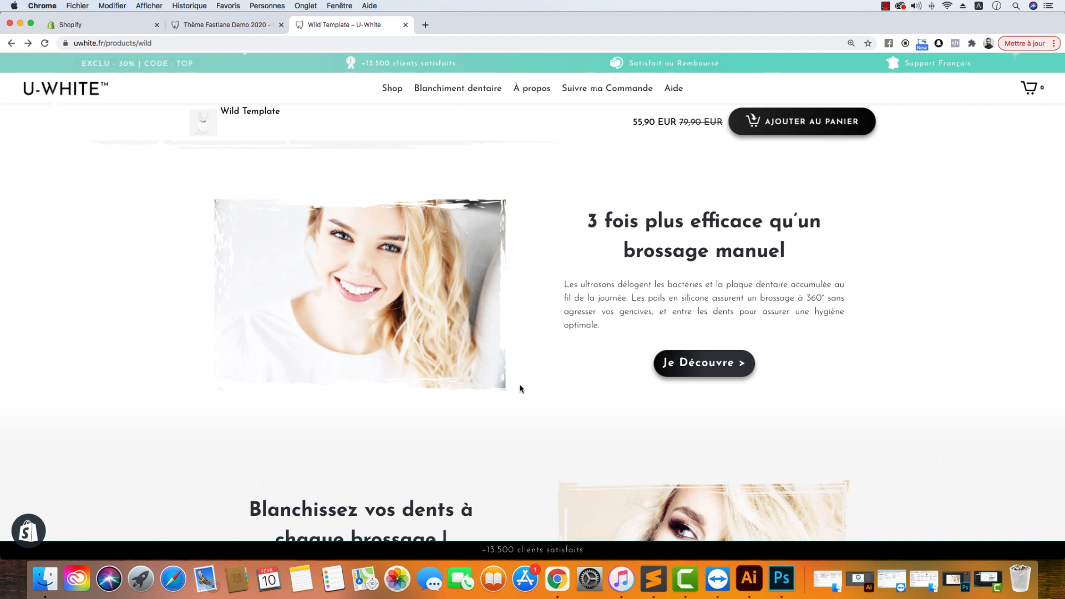
scroll(520, 388, "down", 3)
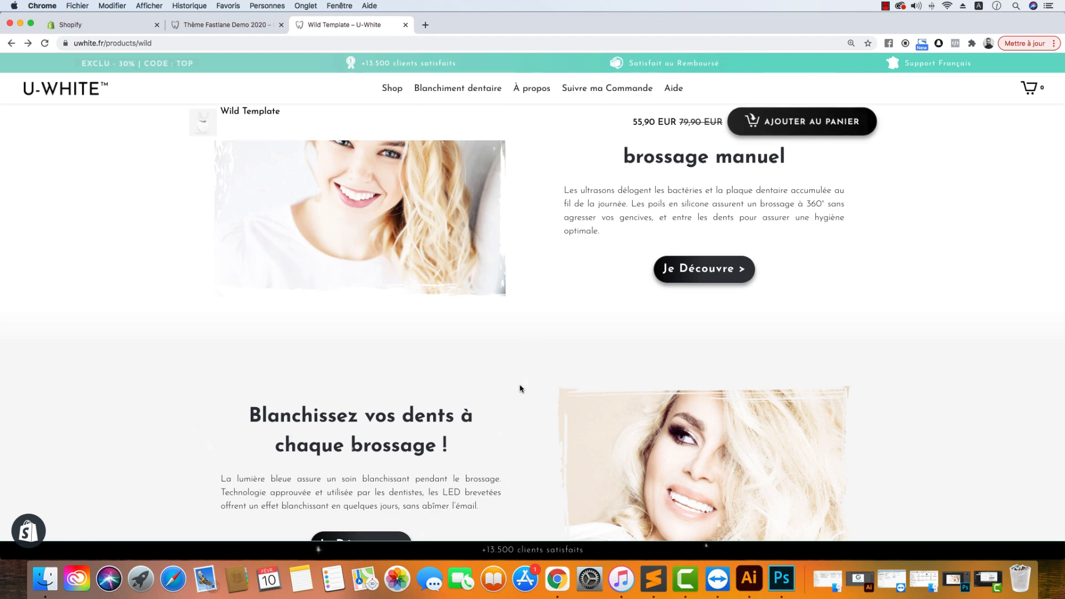
scroll(520, 389, "down", 8)
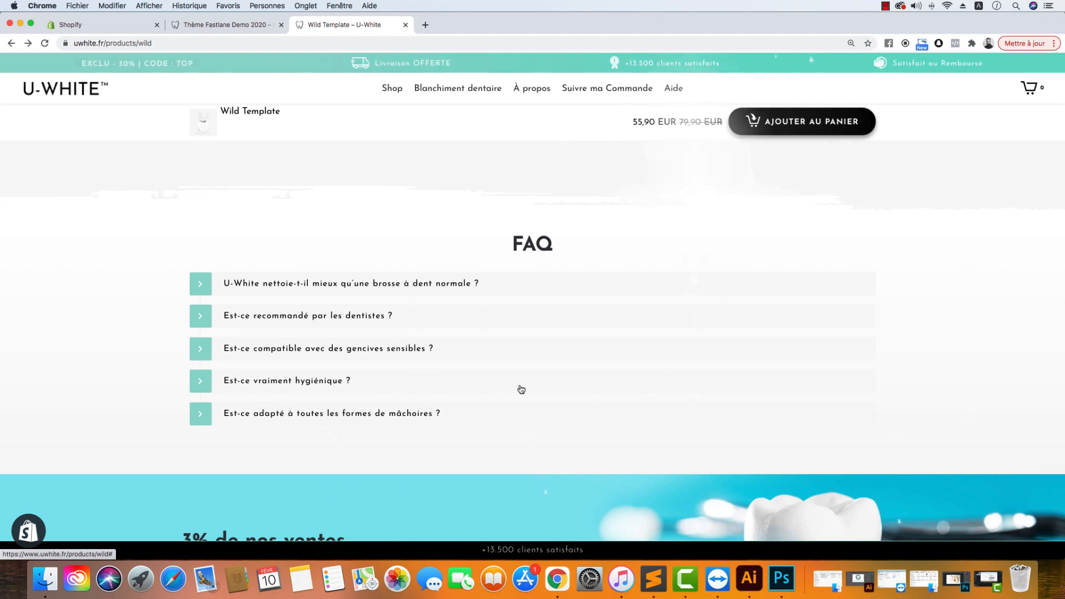
scroll(522, 389, "up", 15)
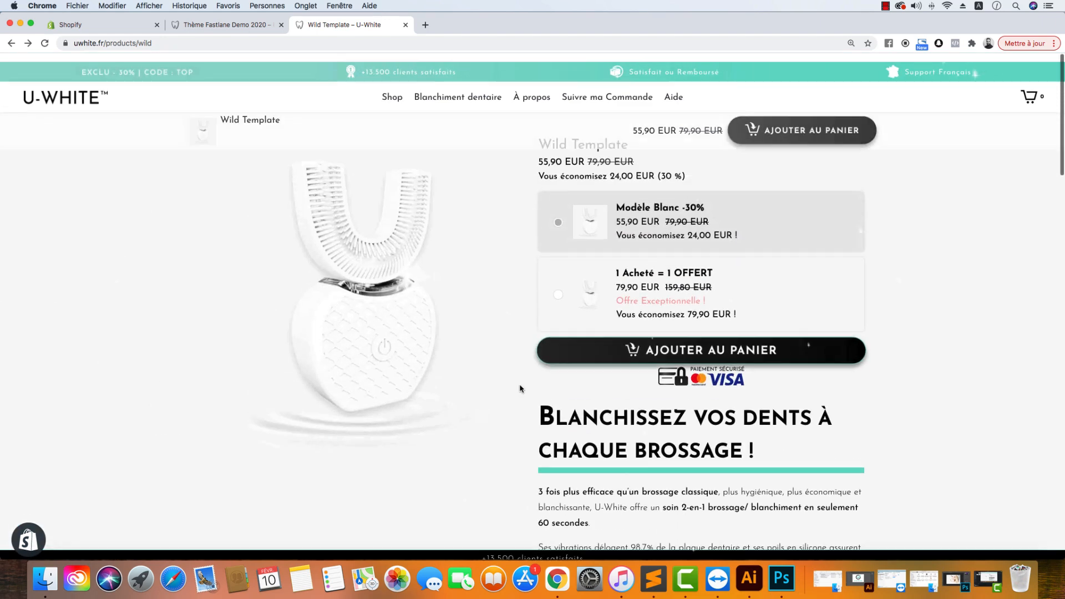
scroll(522, 389, "down", 15)
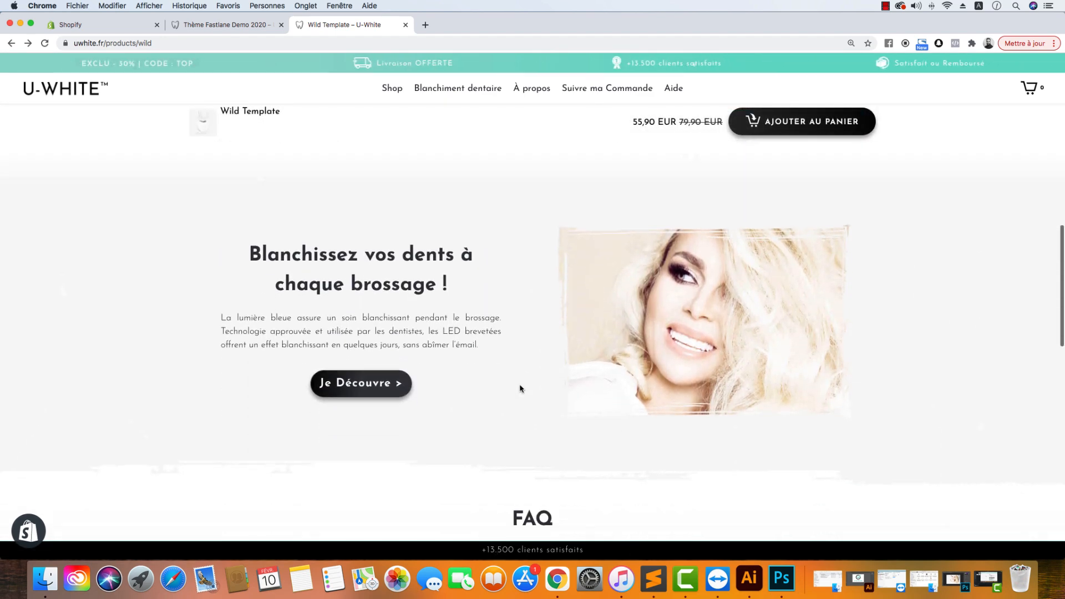
scroll(521, 390, "up", 10)
Open the U-White store's home page and examine its sections down to the brush-edged image blocks and FAQ
left_click(48, 99)
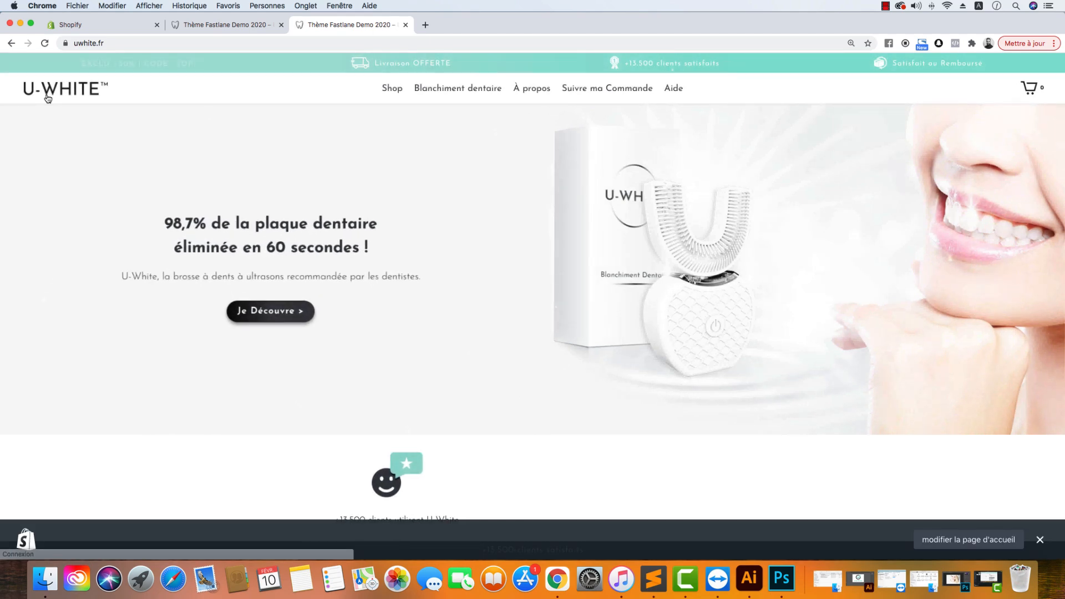
scroll(175, 211, "down", 10)
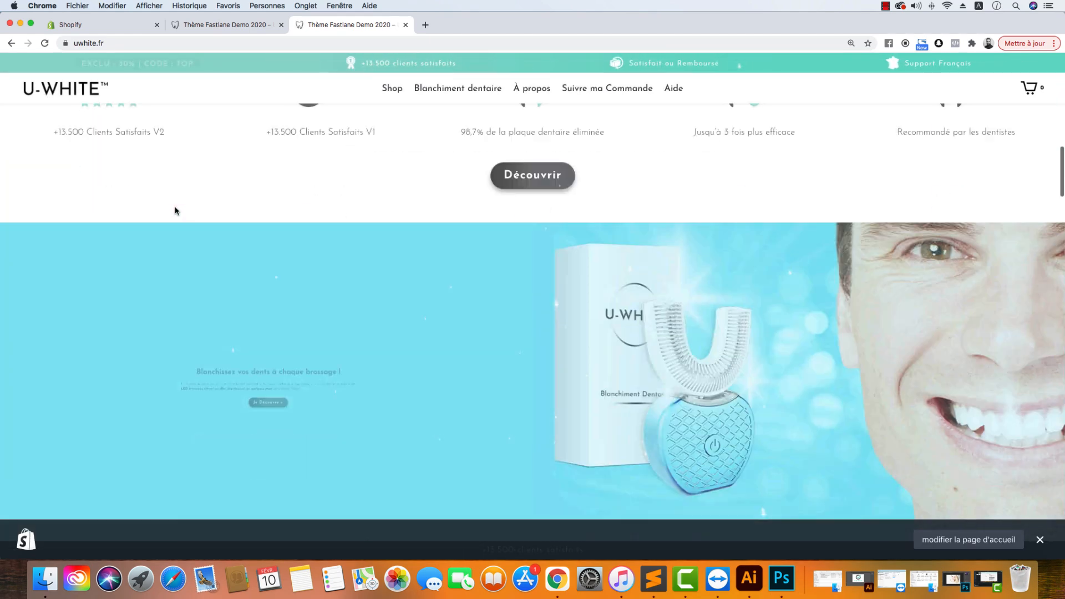
scroll(175, 210, "down", 15)
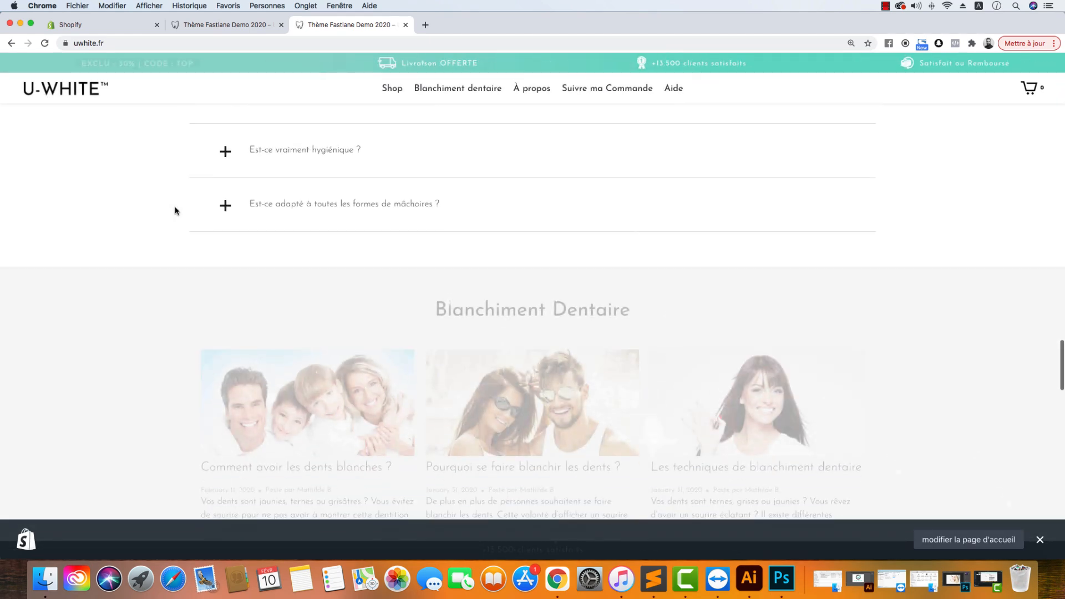
scroll(176, 211, "down", 2)
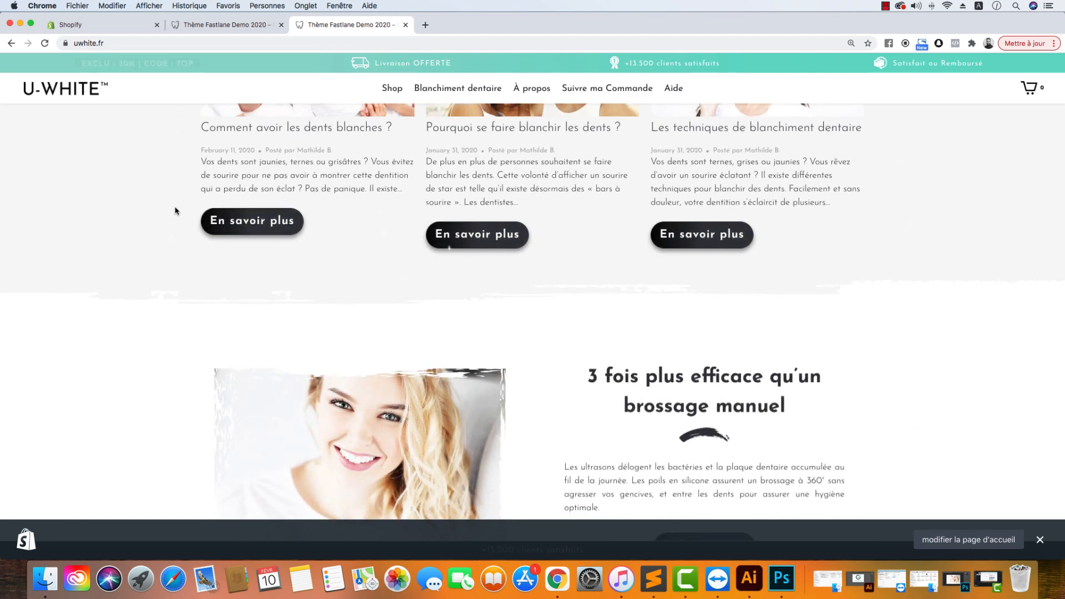
scroll(175, 211, "down", 12)
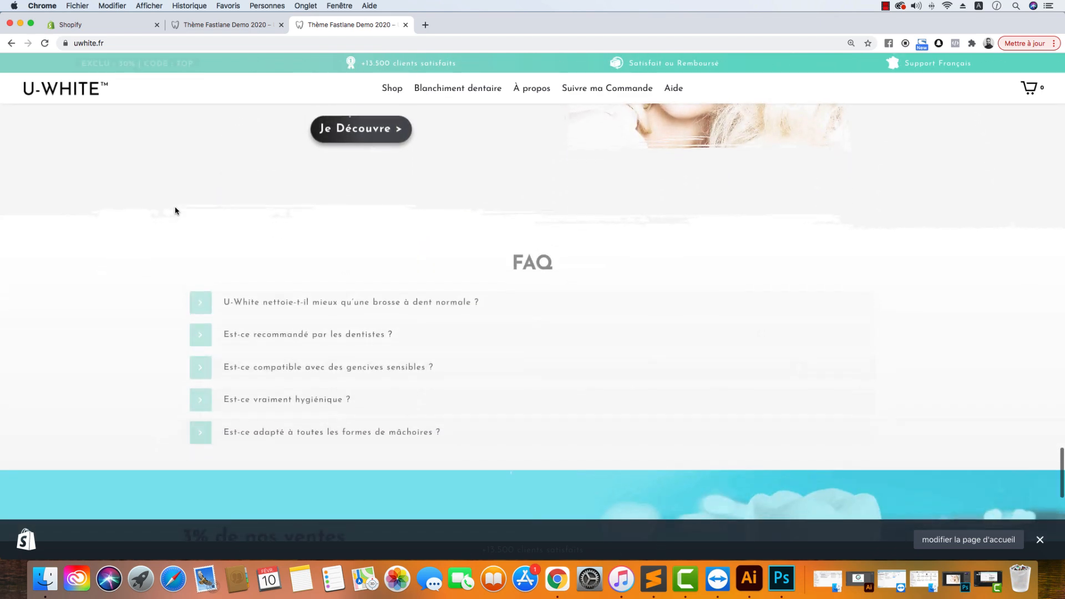
scroll(176, 210, "up", 11)
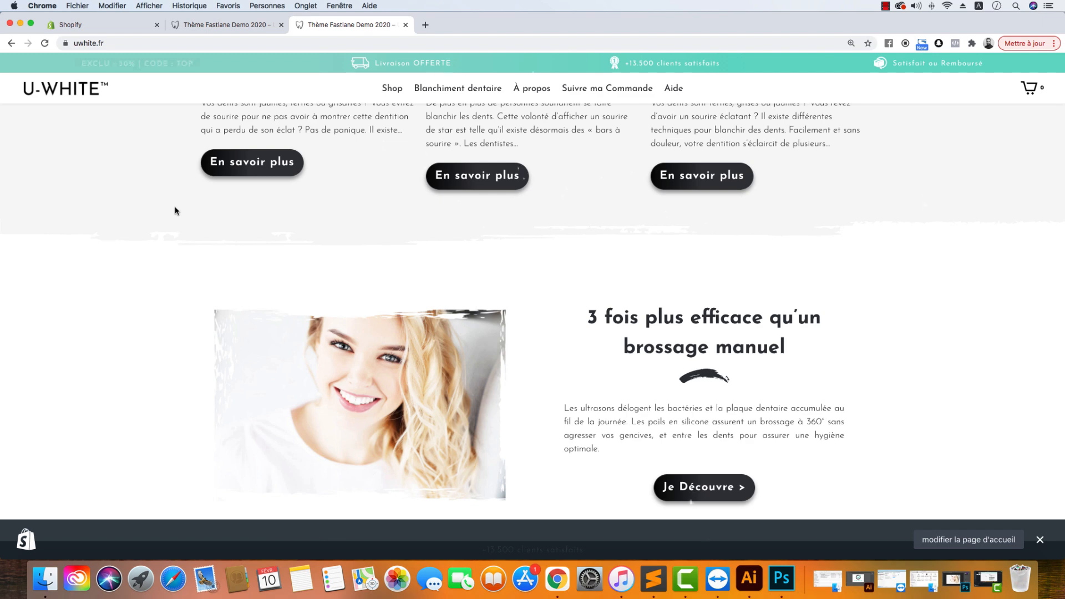
scroll(177, 213, "down", 5)
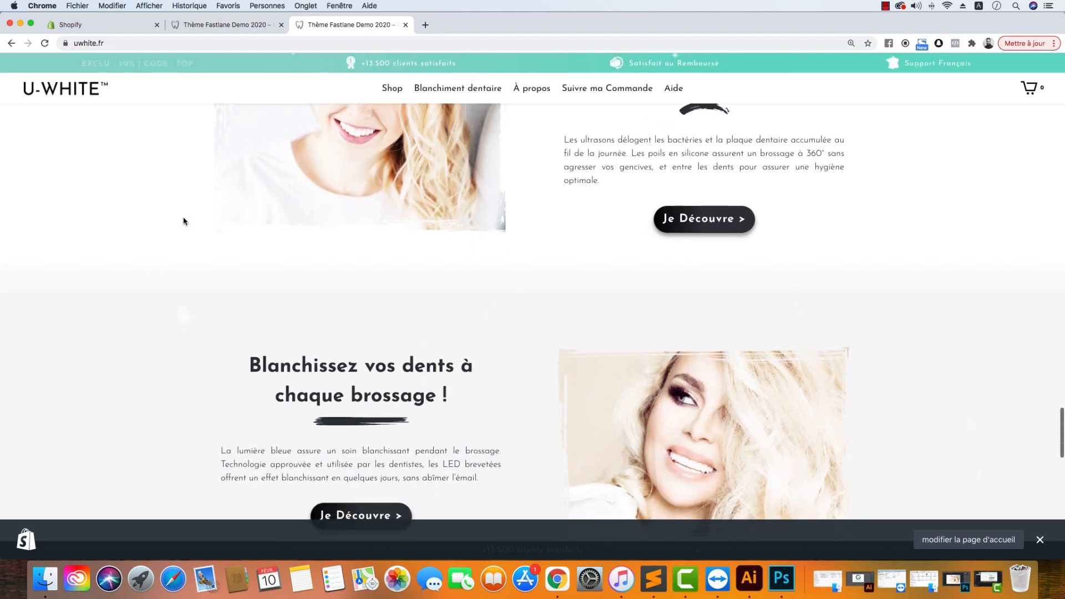
scroll(442, 206, "up", 3)
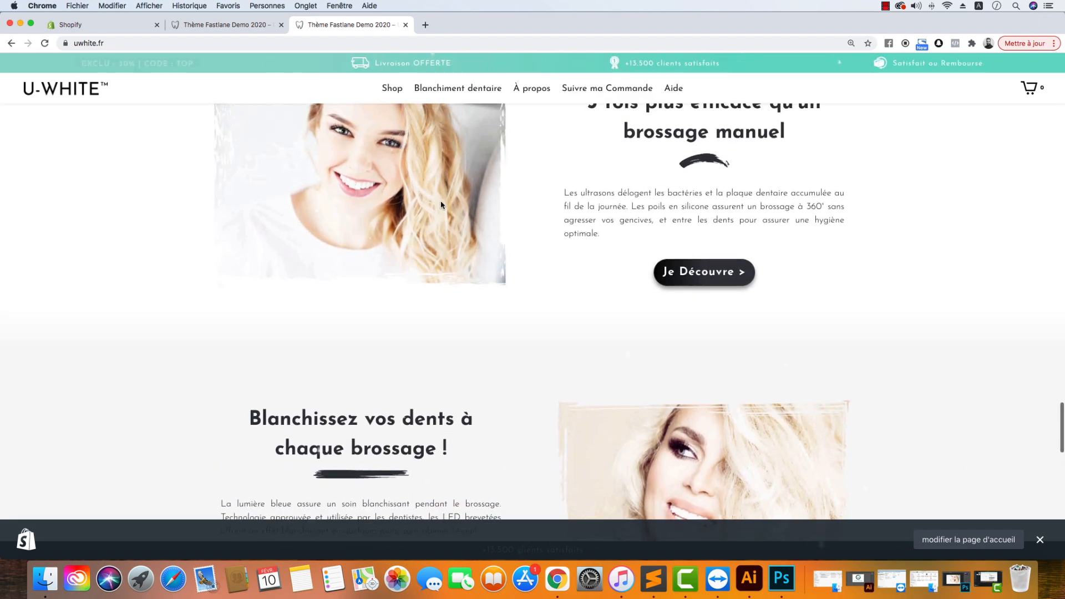
scroll(678, 210, "down", 3)
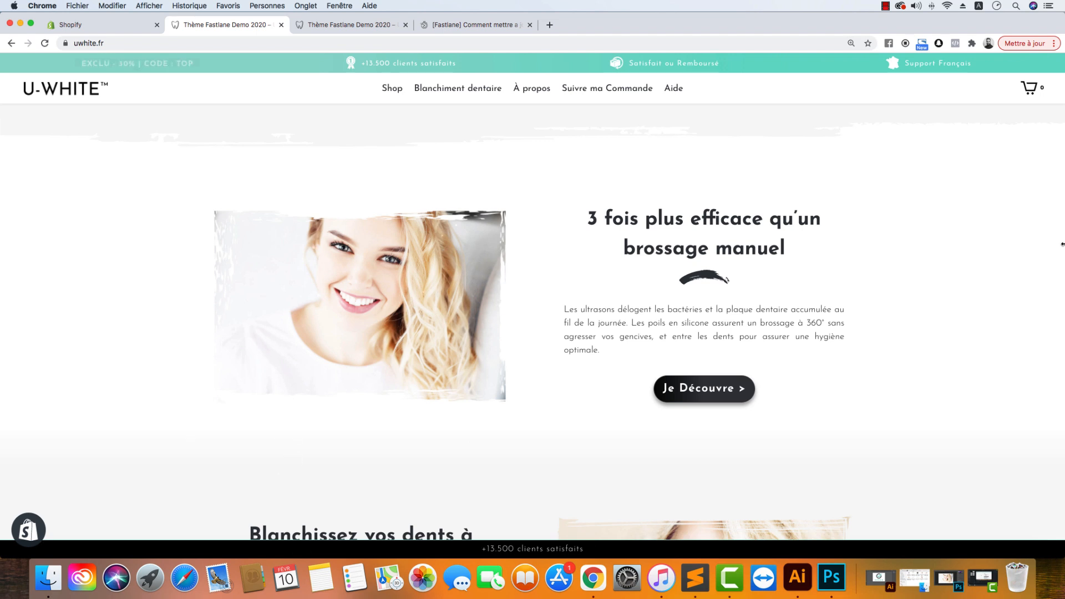
Review the Shopify app list and the Fastlane support article about updating the theme
left_click(105, 24)
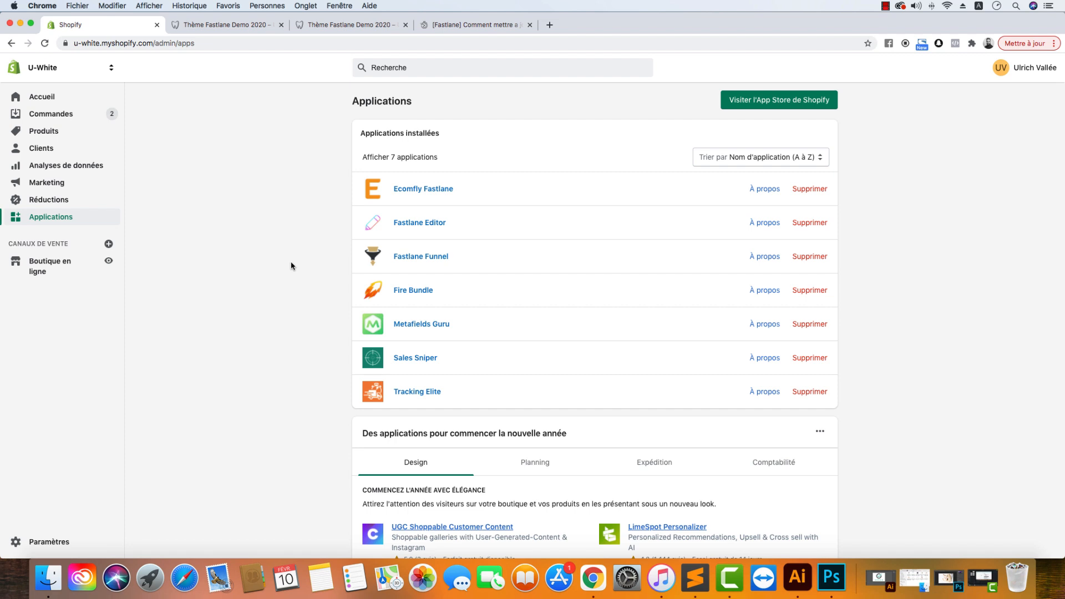
left_click(468, 25)
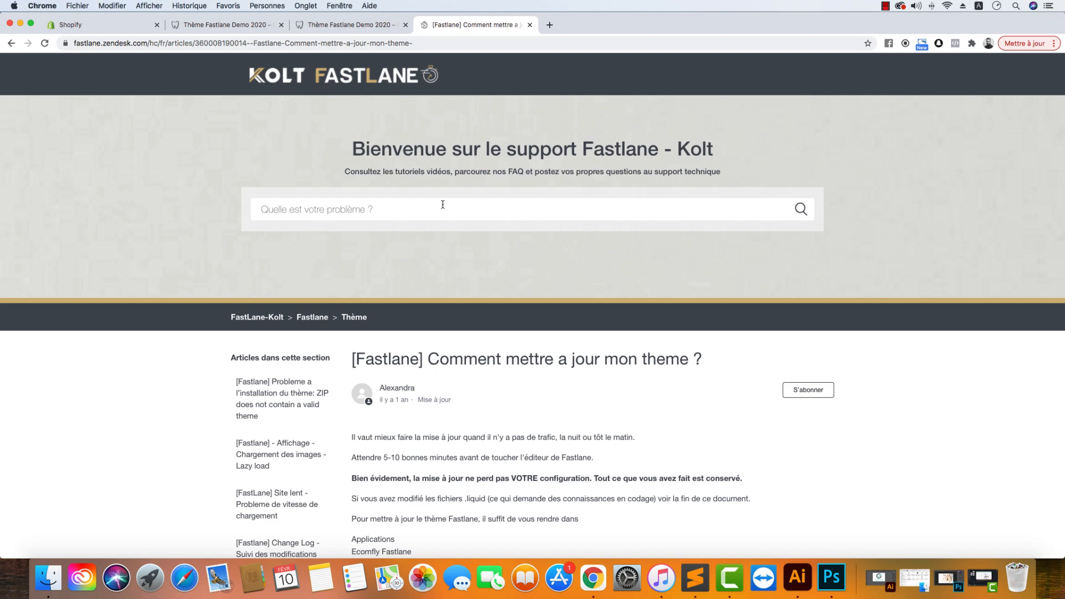
scroll(476, 316, "down", 5)
scroll(476, 328, "down", 15)
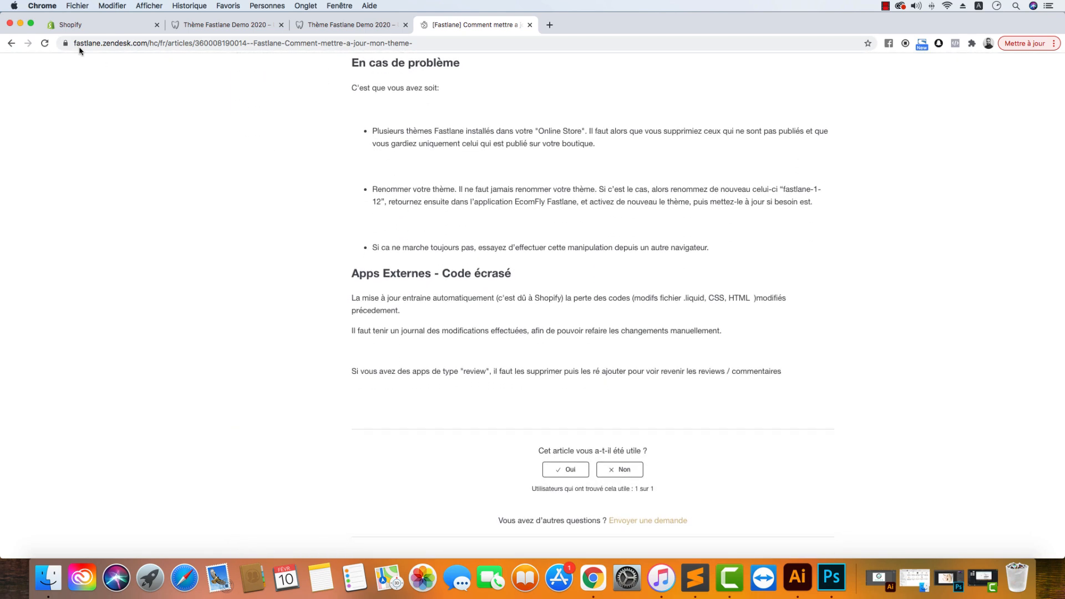
Open Fastlane Editor's Home Sections and view the content placed below the Featured blog section
left_click(71, 25)
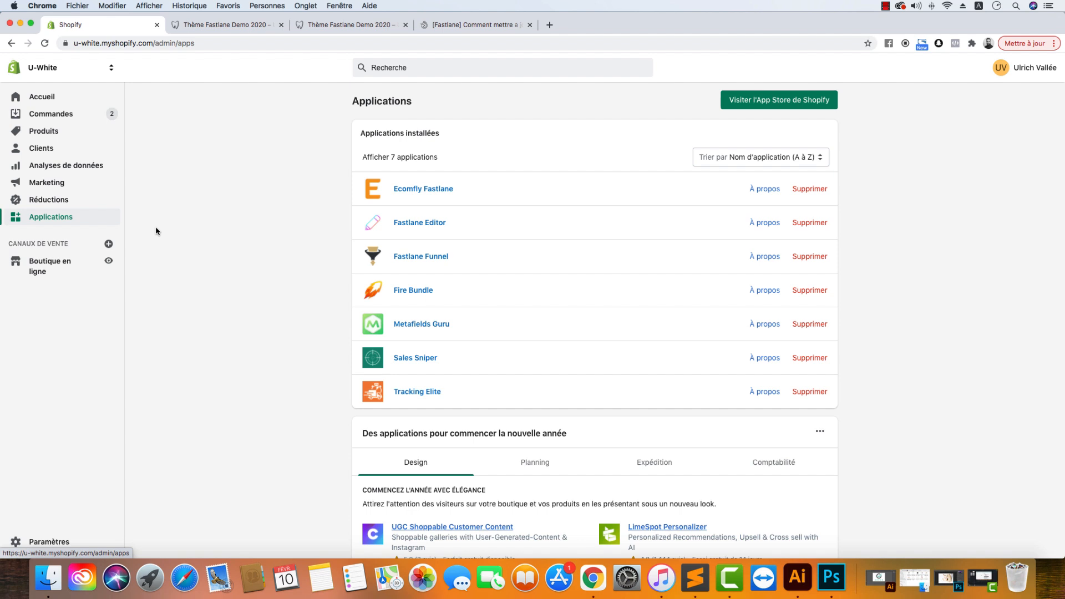
left_click(415, 222)
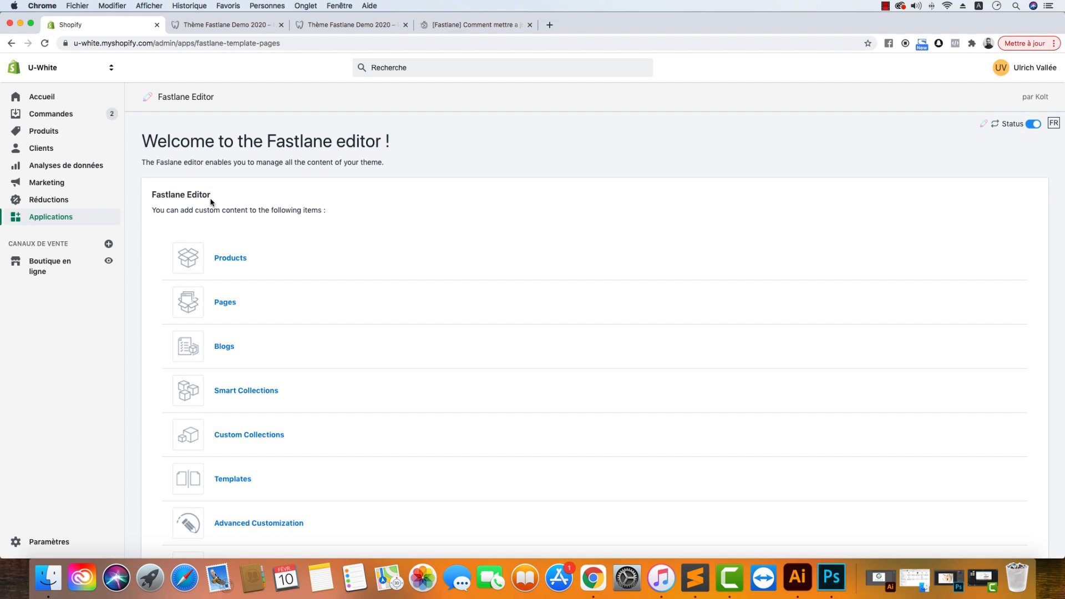
scroll(209, 237, "down", 4)
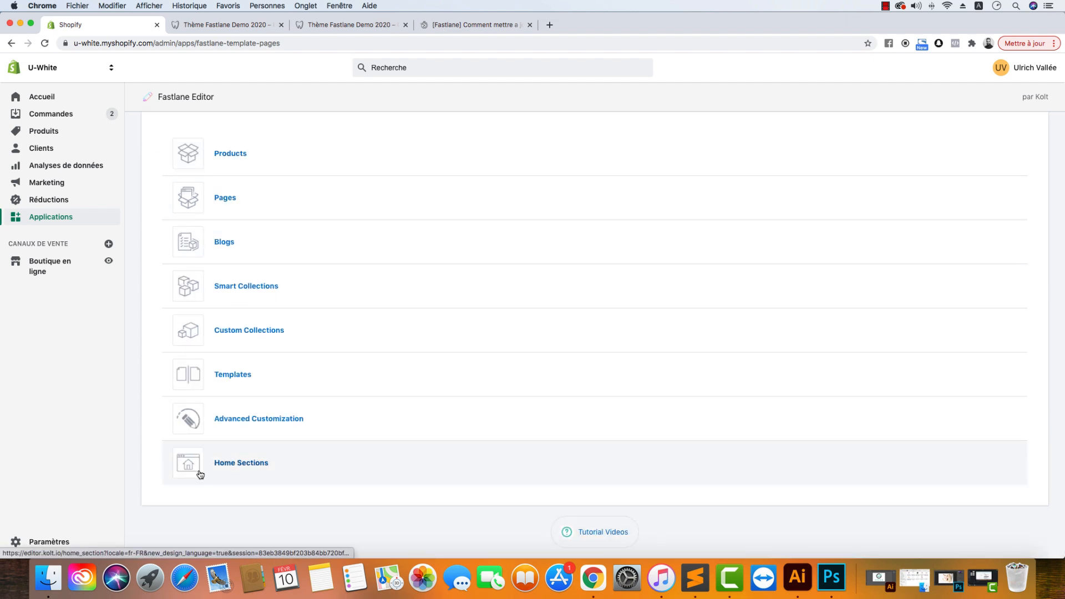
left_click(228, 467)
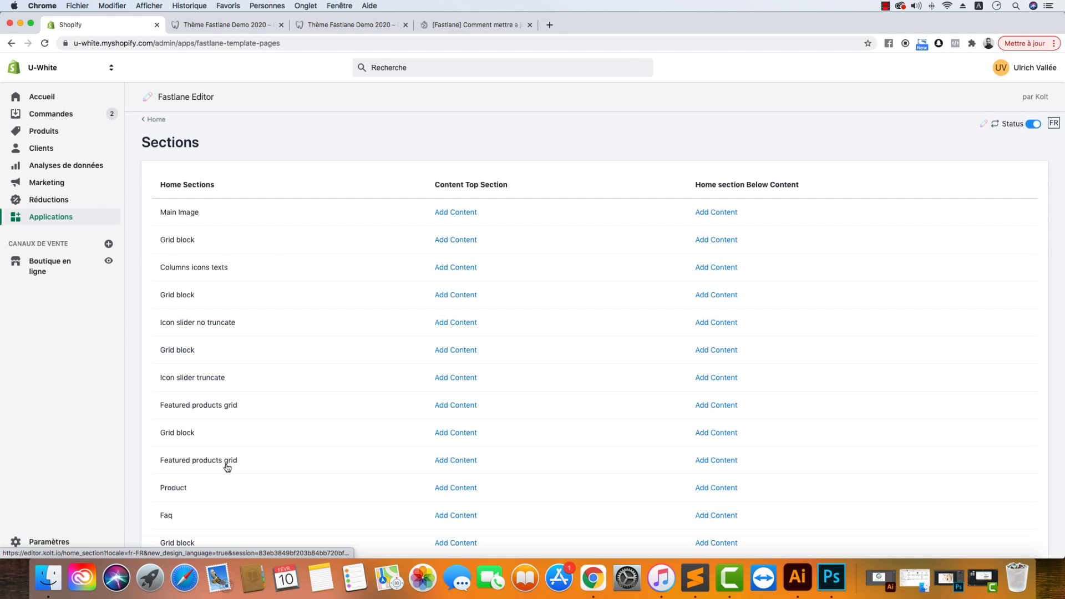
scroll(295, 459, "down", 2)
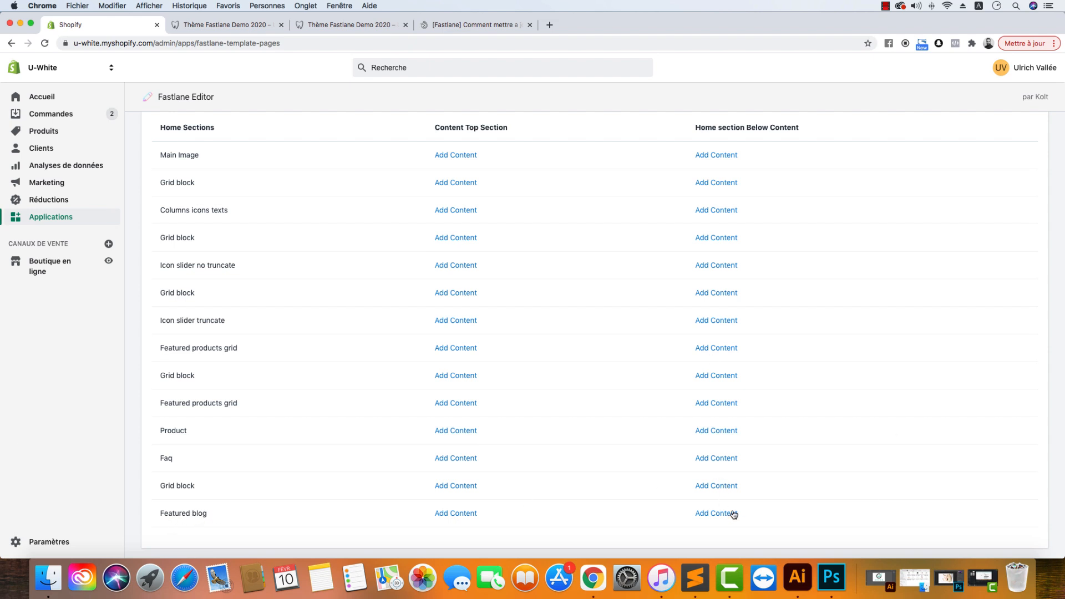
left_click(714, 519)
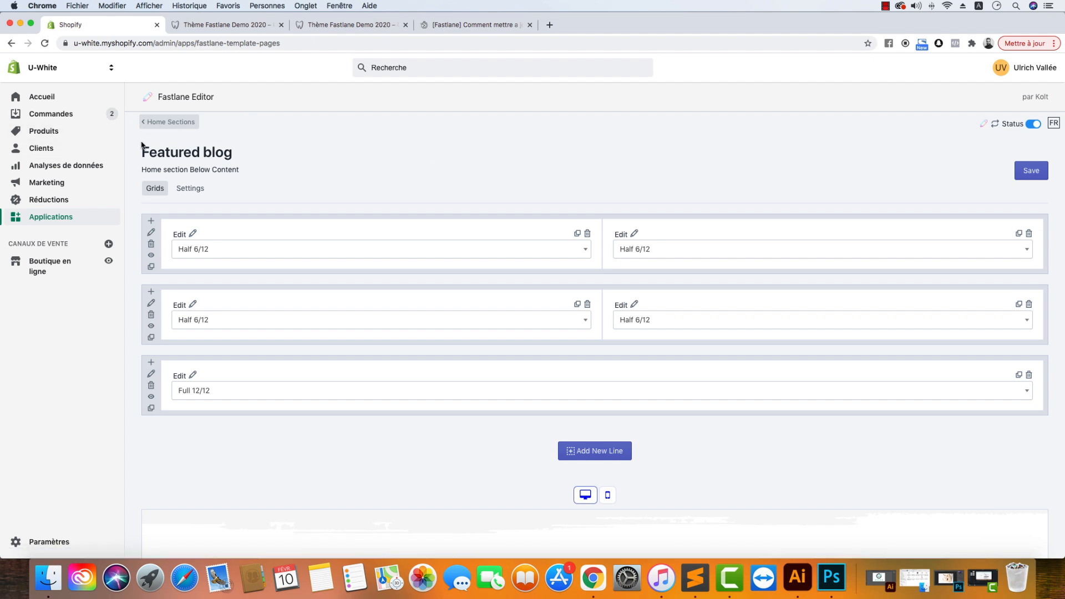
Go to the editor's Templates list and import the Wild_Template.csv file from the Wild_Template_FE folder
left_click(149, 123)
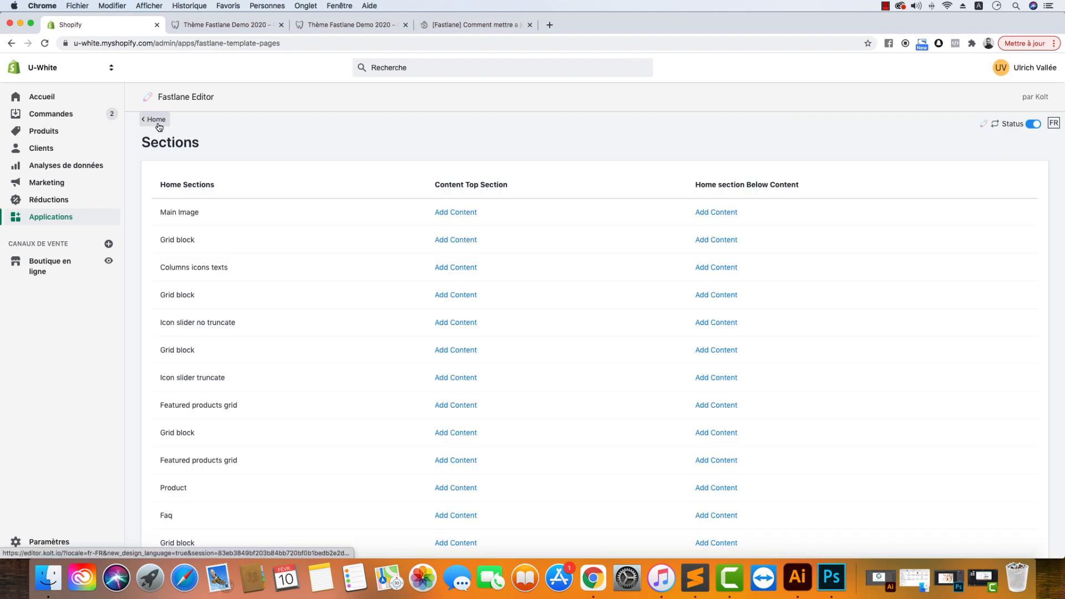
left_click(157, 121)
scroll(181, 227, "down", 4)
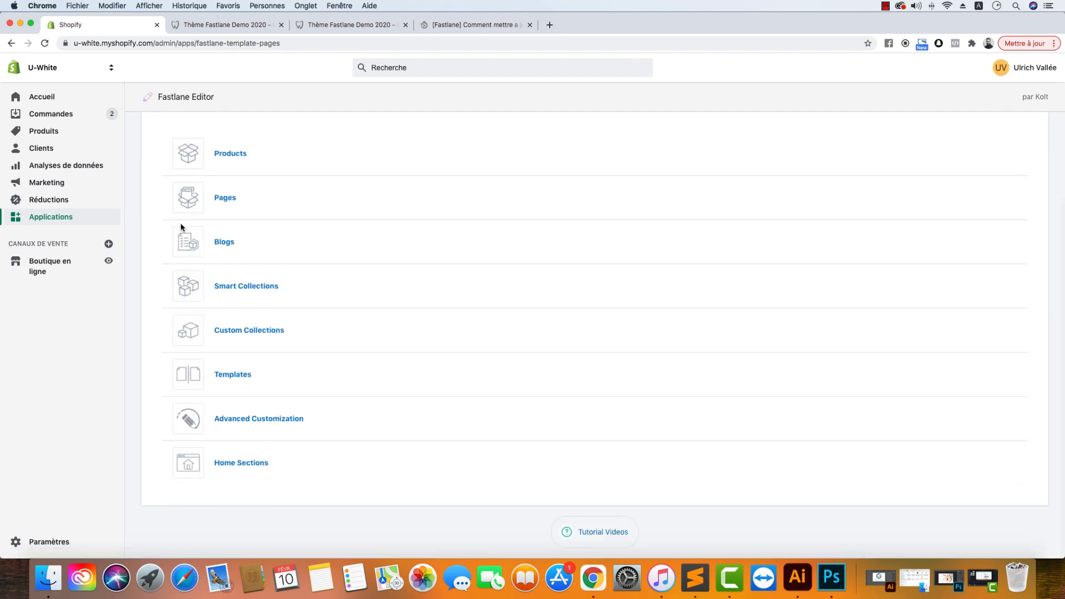
left_click(237, 377)
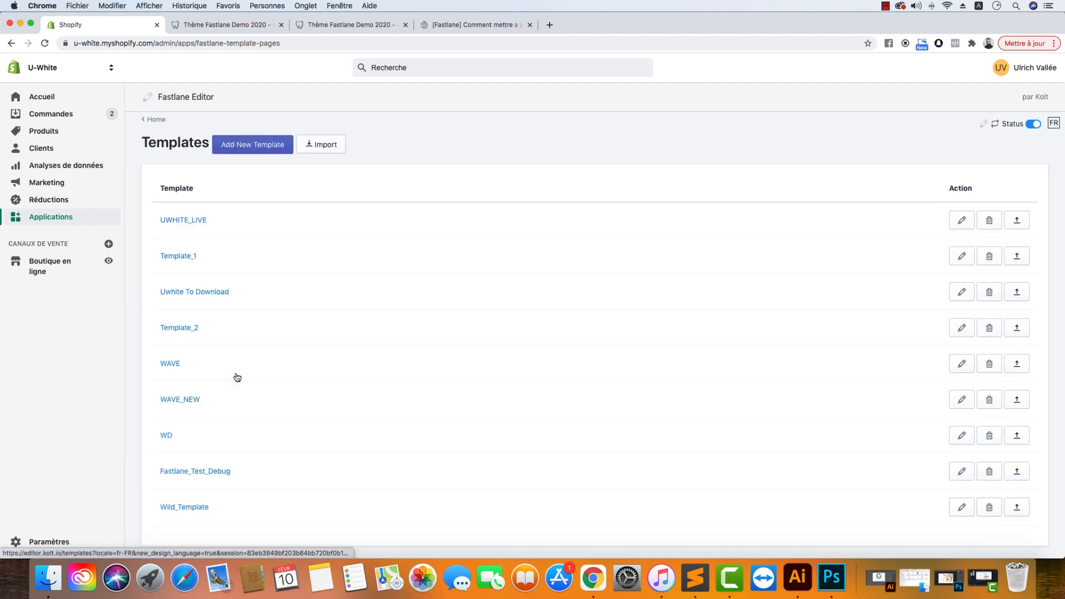
left_click(261, 149)
left_click(813, 293)
left_click(322, 144)
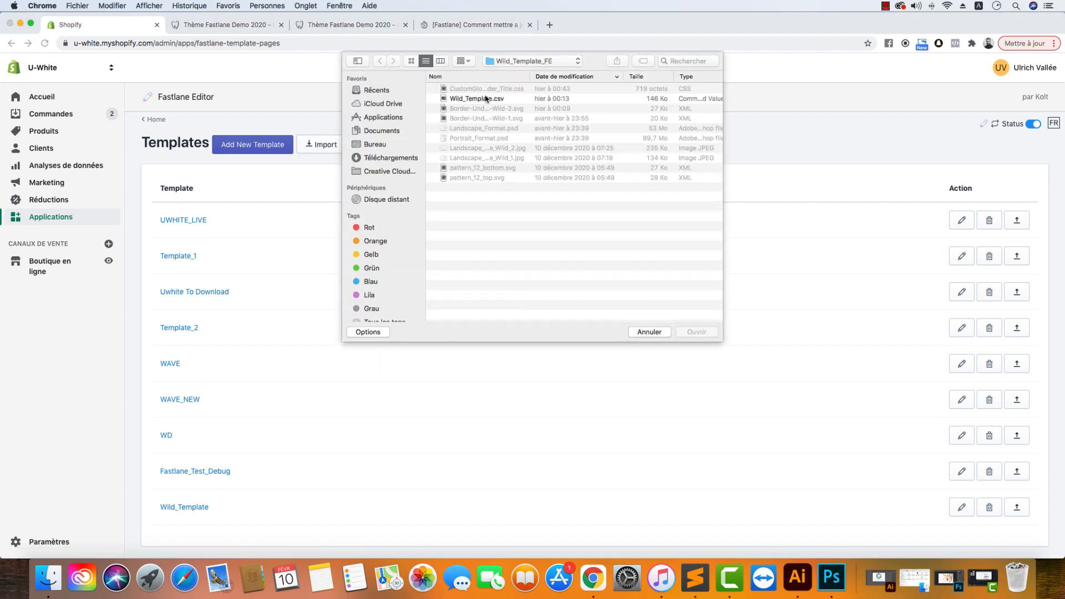
left_click(486, 98)
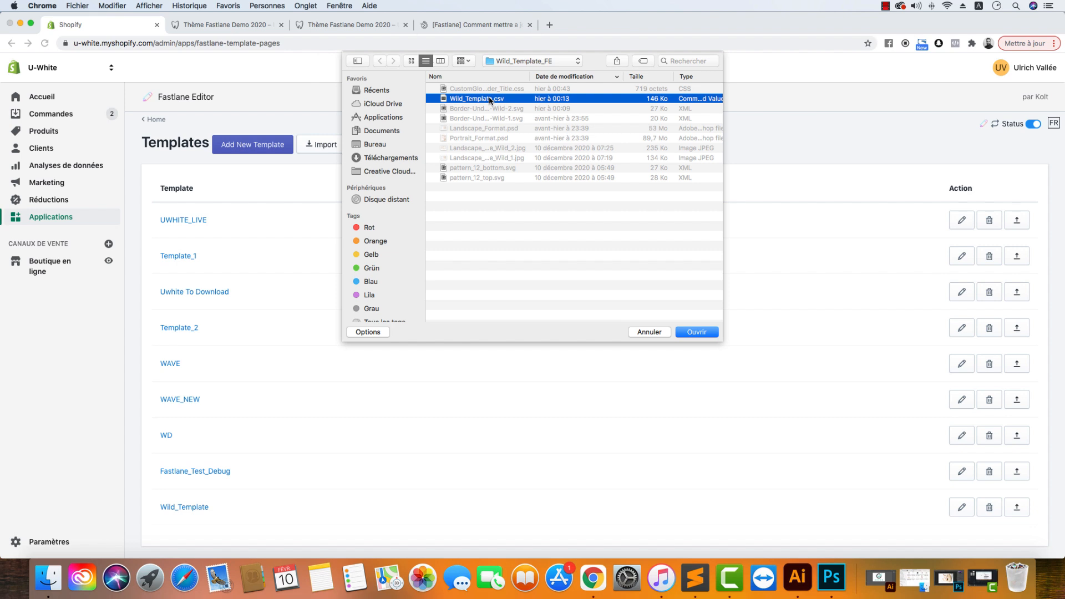
left_click(697, 332)
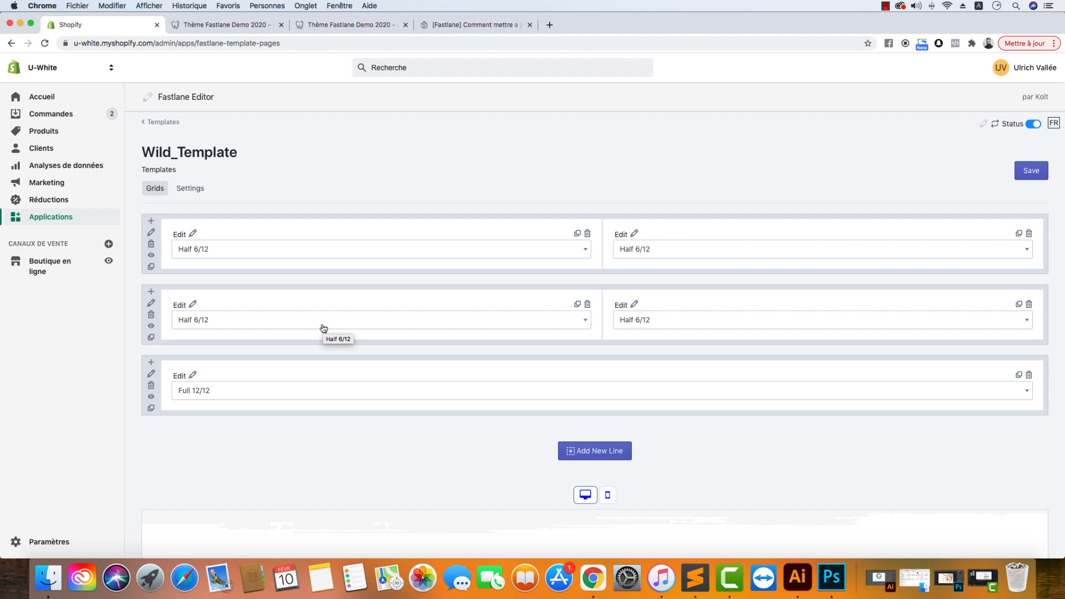
Duplicate the first line of Wild_Template and check the sections in the preview
left_click(152, 267)
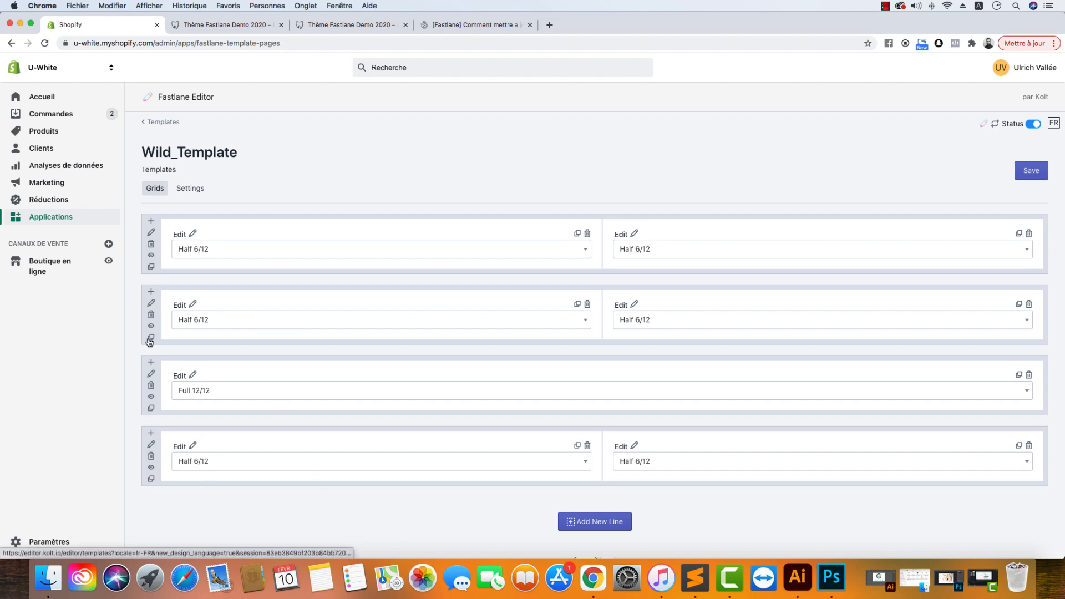
scroll(150, 341, "down", 15)
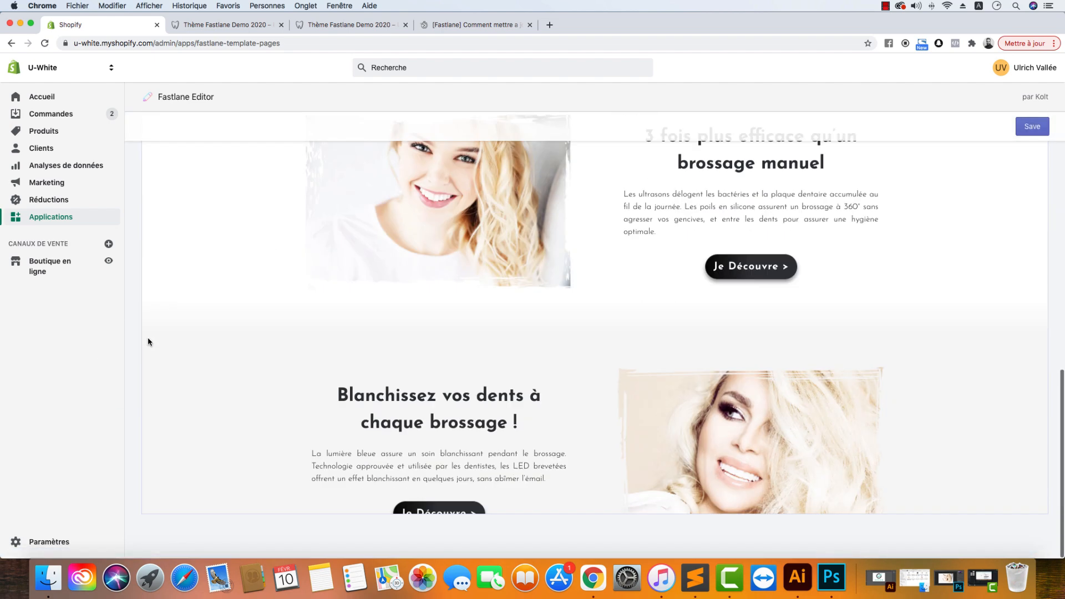
scroll(148, 338, "down", 10)
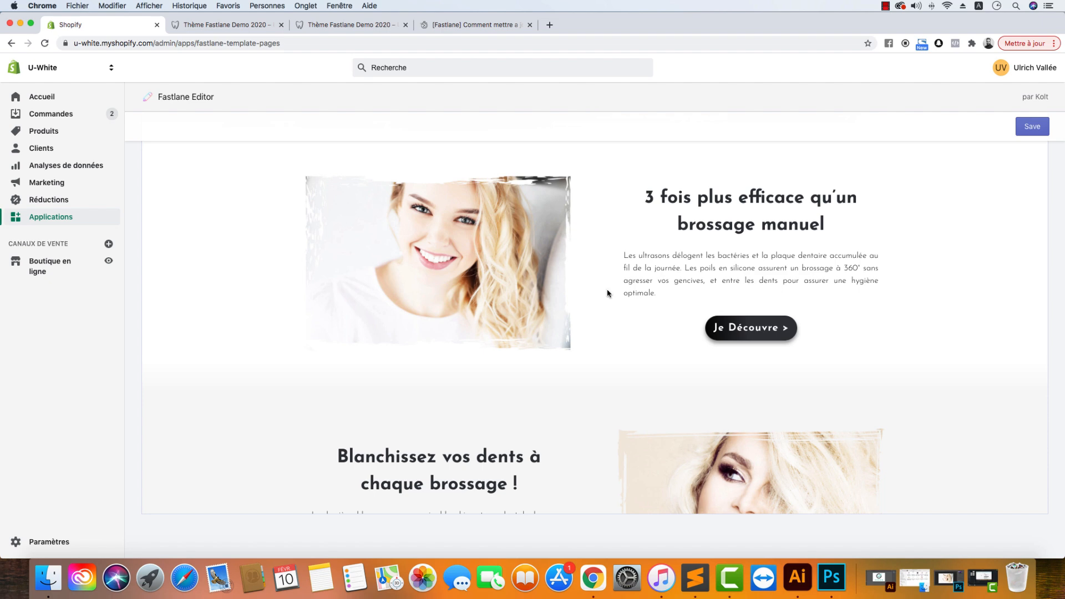
Save the changes to Wild_Template after checking its preview
scroll(522, 399, "down", 1)
scroll(511, 352, "up", 10)
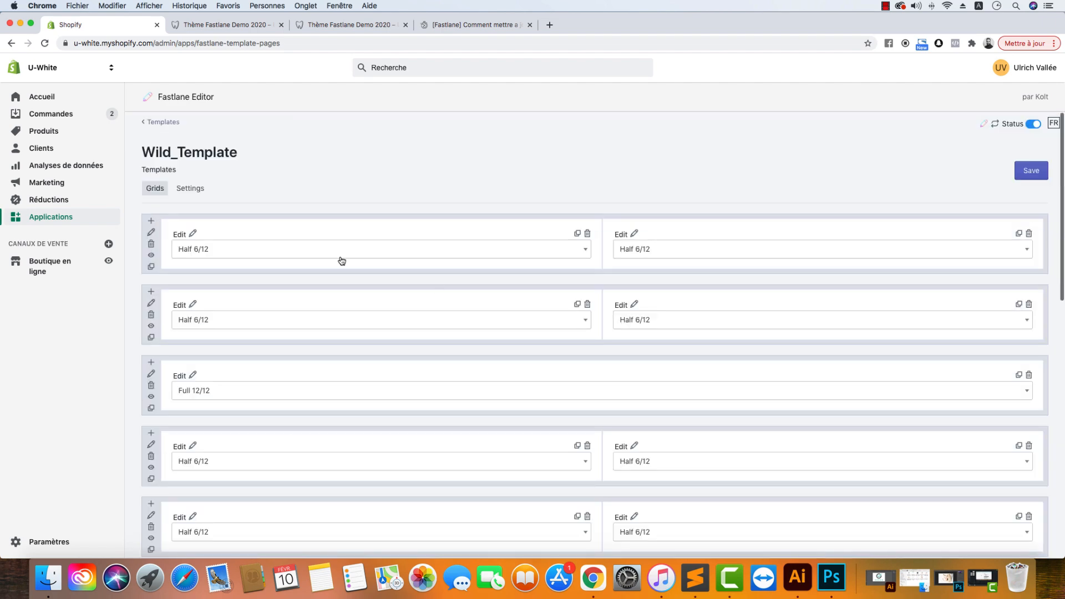
left_click(1042, 175)
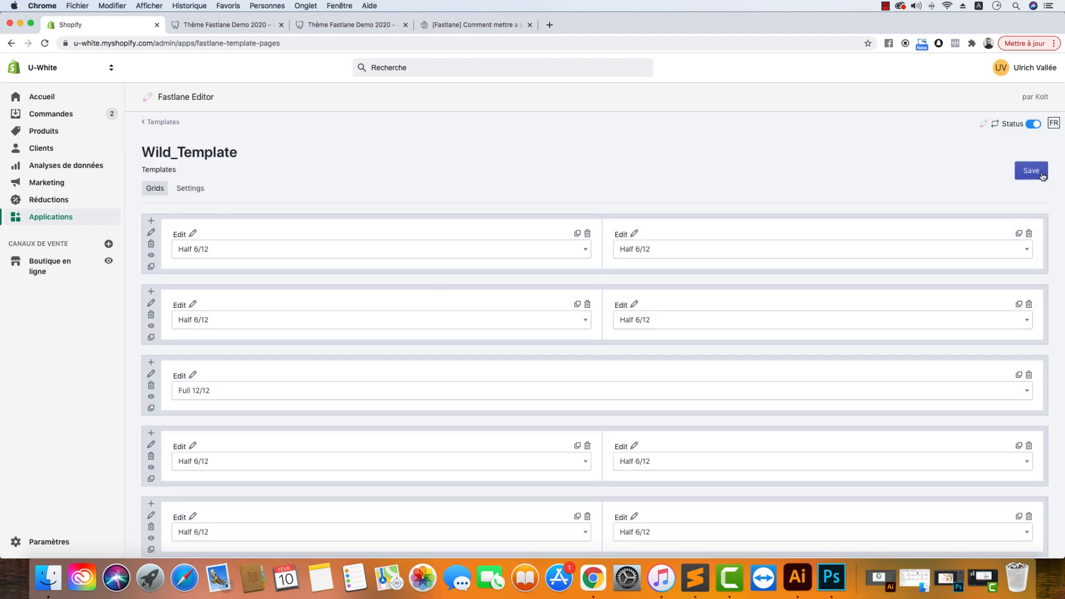
Return to the Templates list and rename the last Wild_Template entry as Wild_Template_HP
left_click(166, 128)
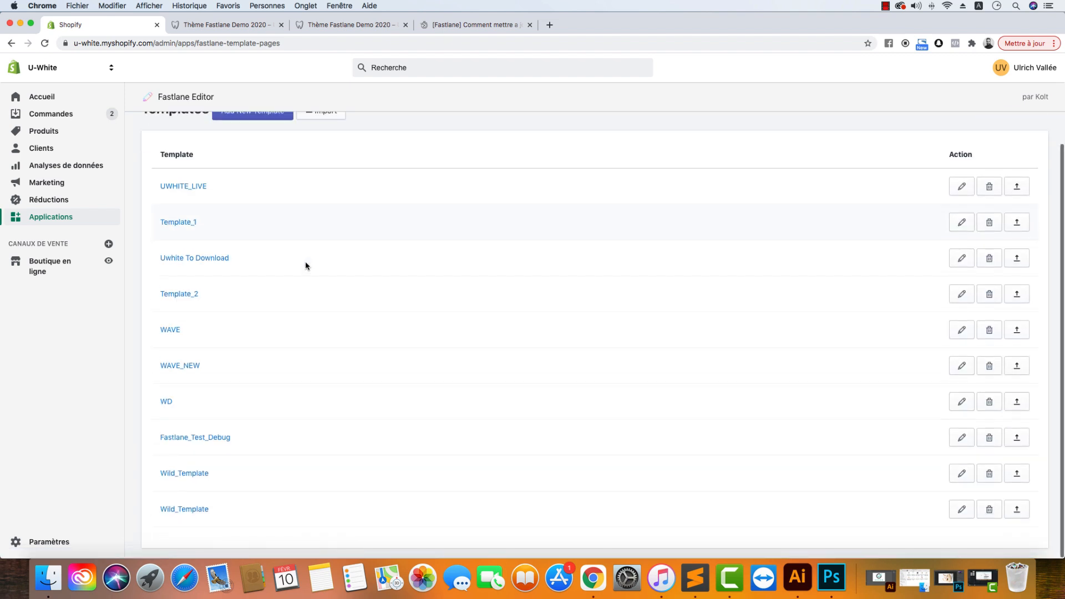
left_click(966, 514)
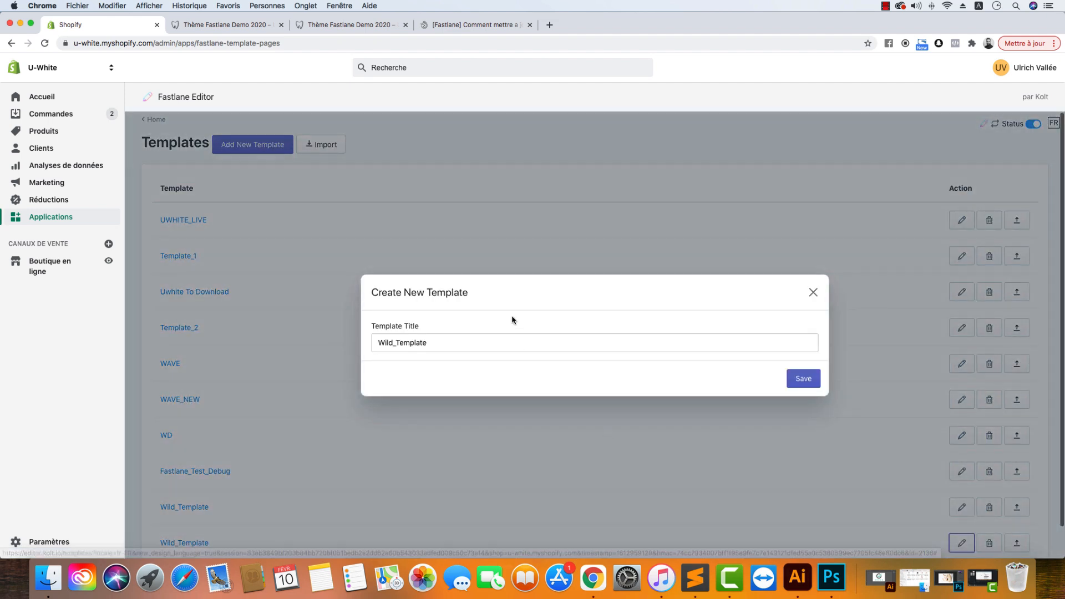
left_click(467, 343)
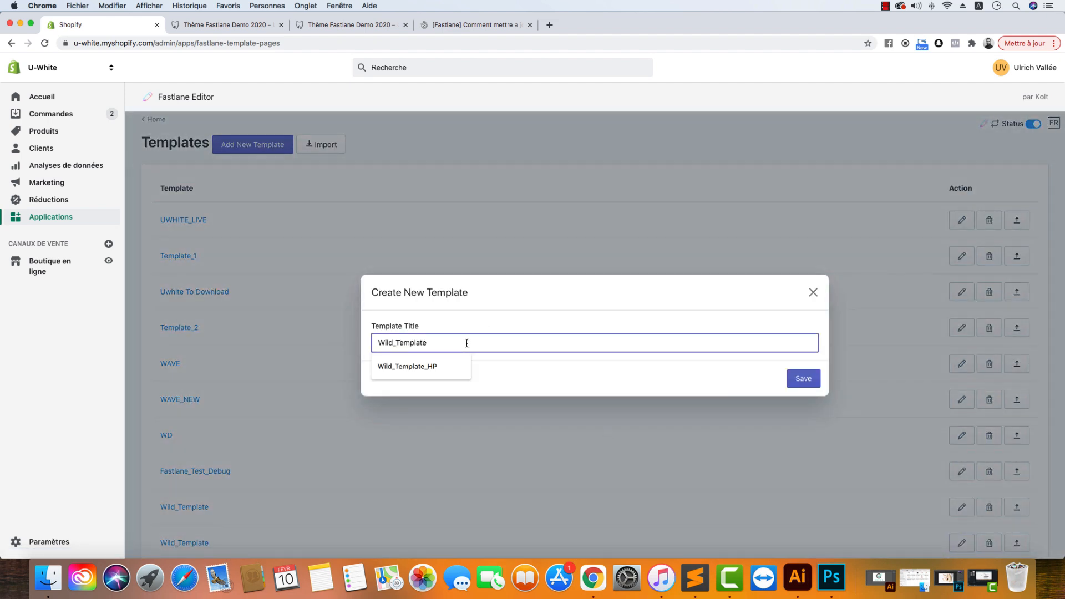
type("_HP")
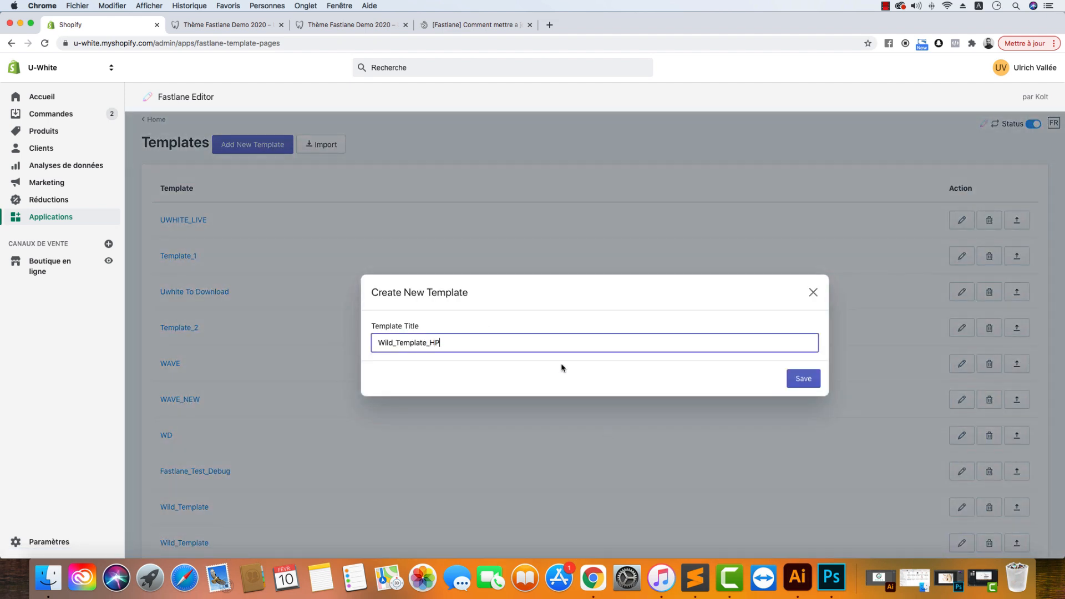
left_click(814, 383)
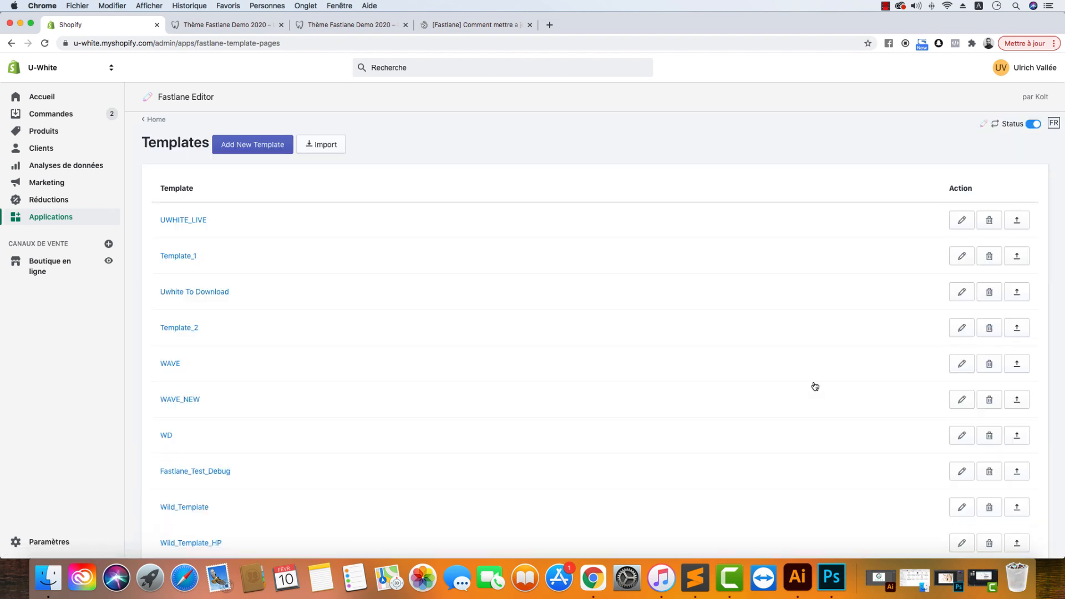
scroll(815, 386, "down", 1)
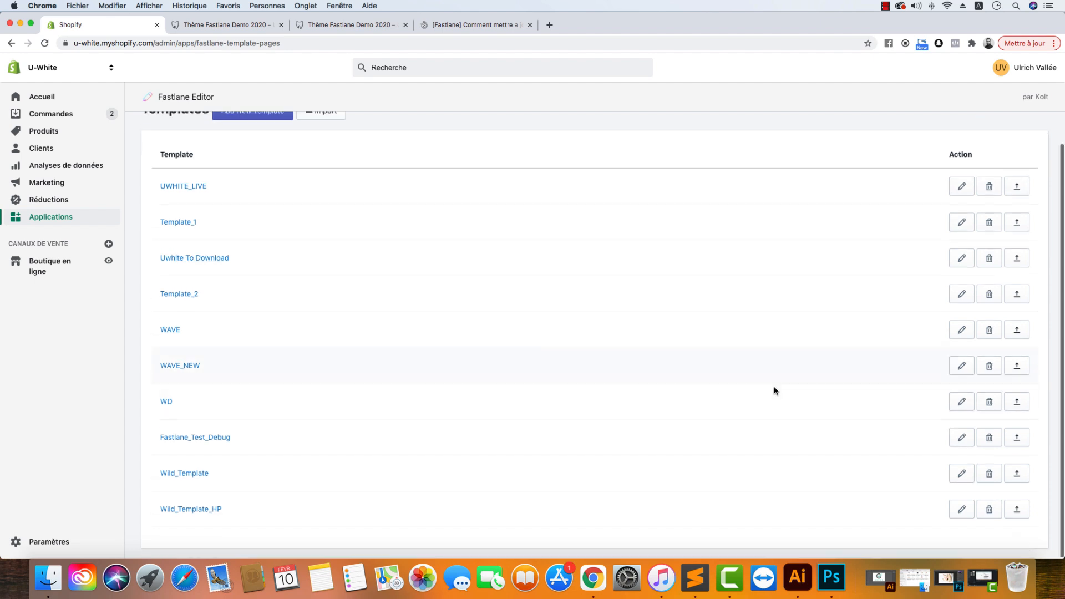
left_click(314, 117)
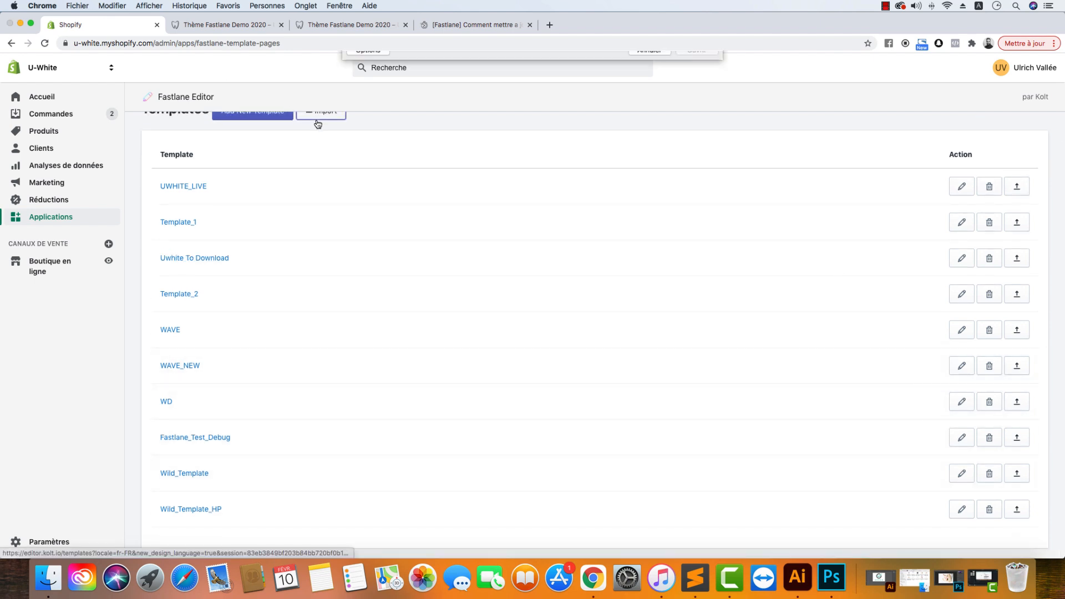
left_click(488, 100)
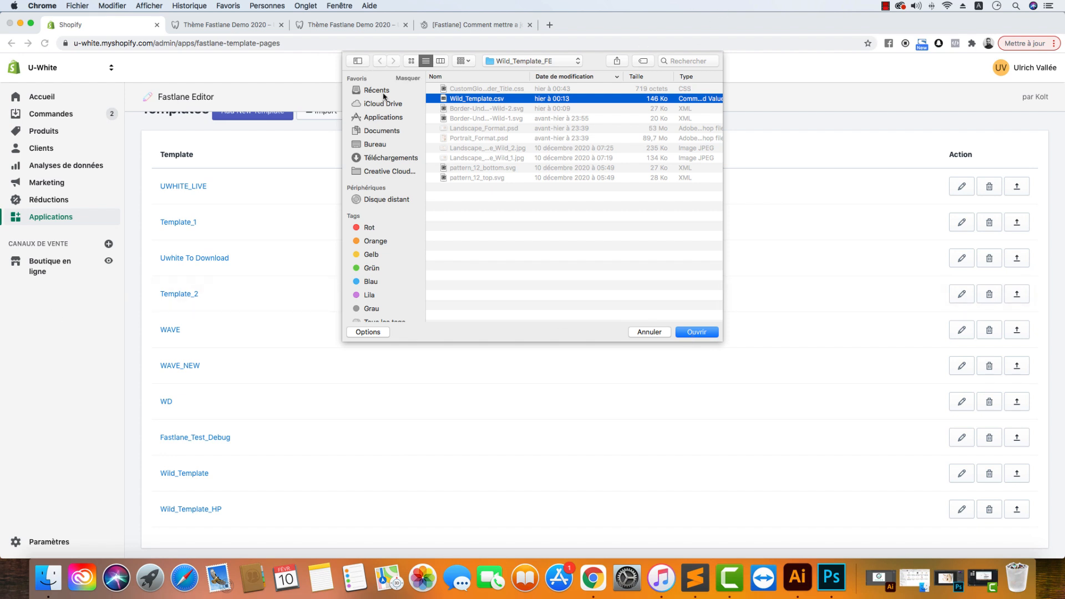
left_click(655, 332)
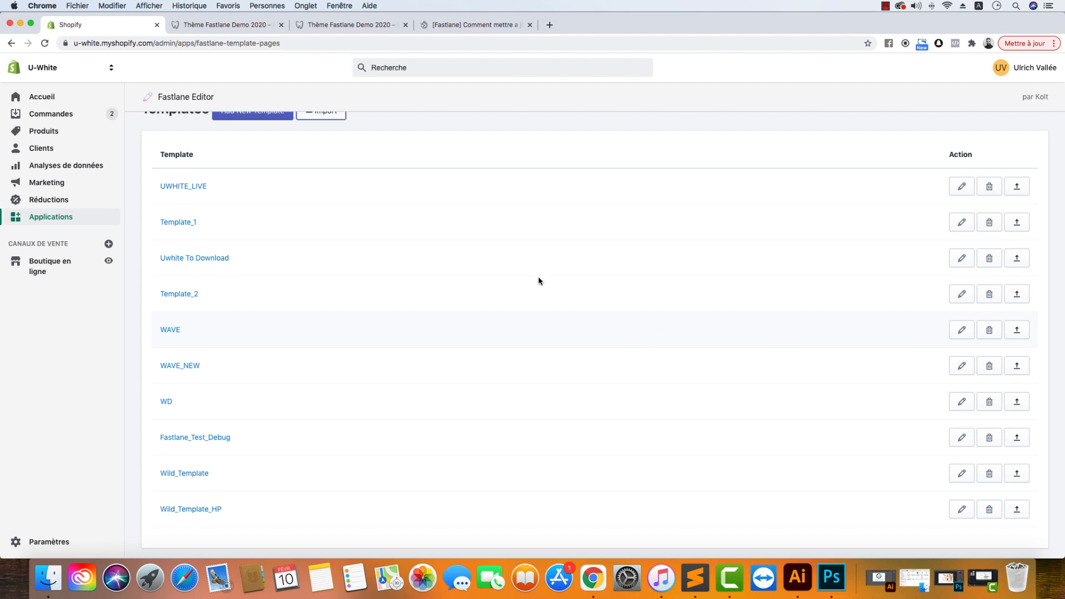
scroll(308, 513, "up", 2)
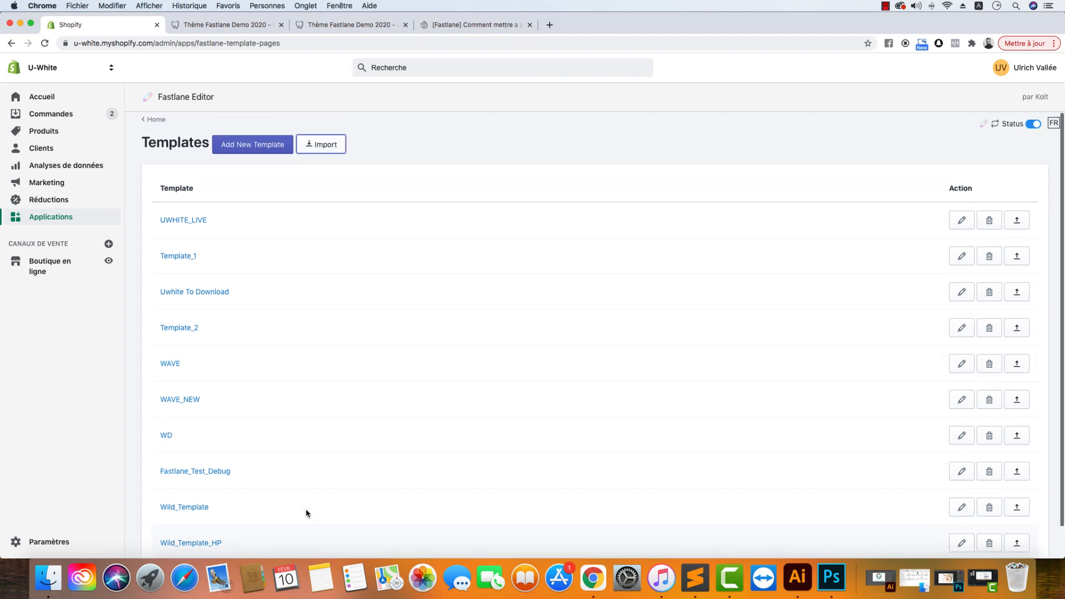
Open the Content Top Section of the Featured blog block in Fastlane Editor's Home Sections
left_click(152, 119)
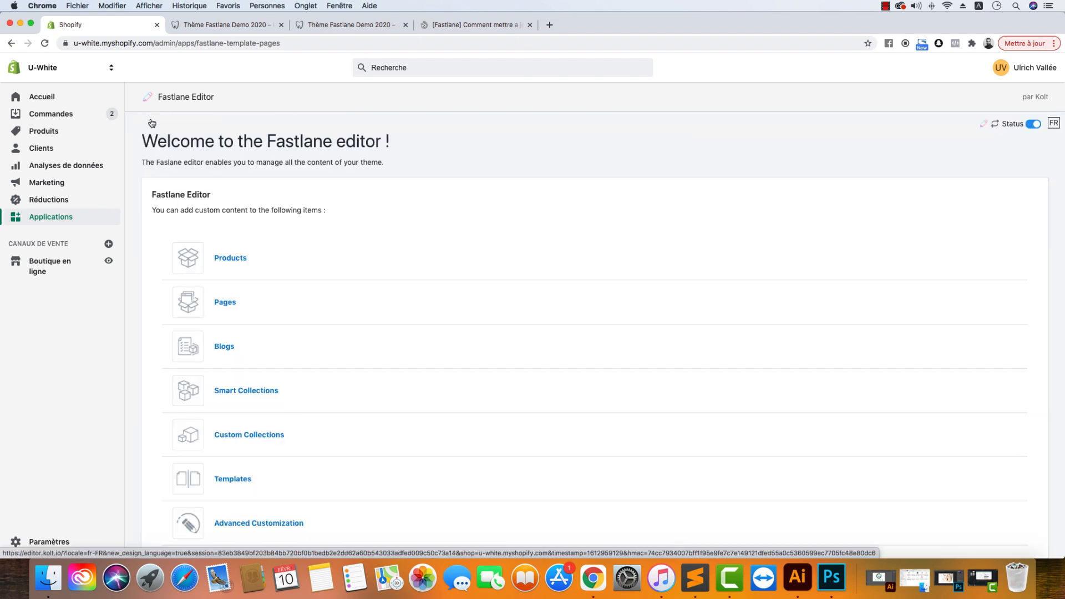
scroll(247, 310, "down", 3)
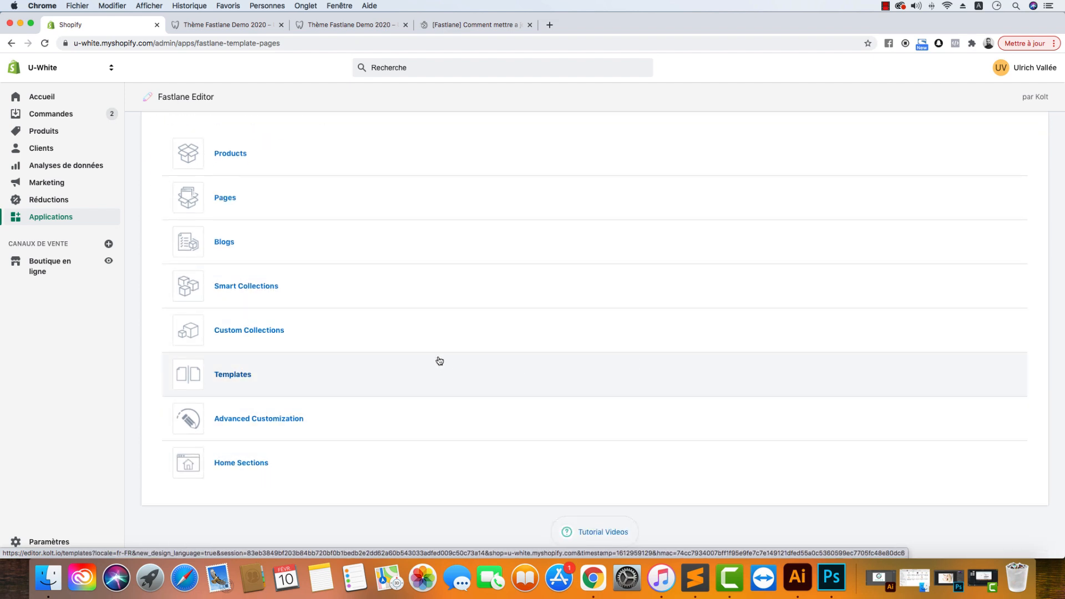
left_click(270, 463)
scroll(502, 444, "down", 2)
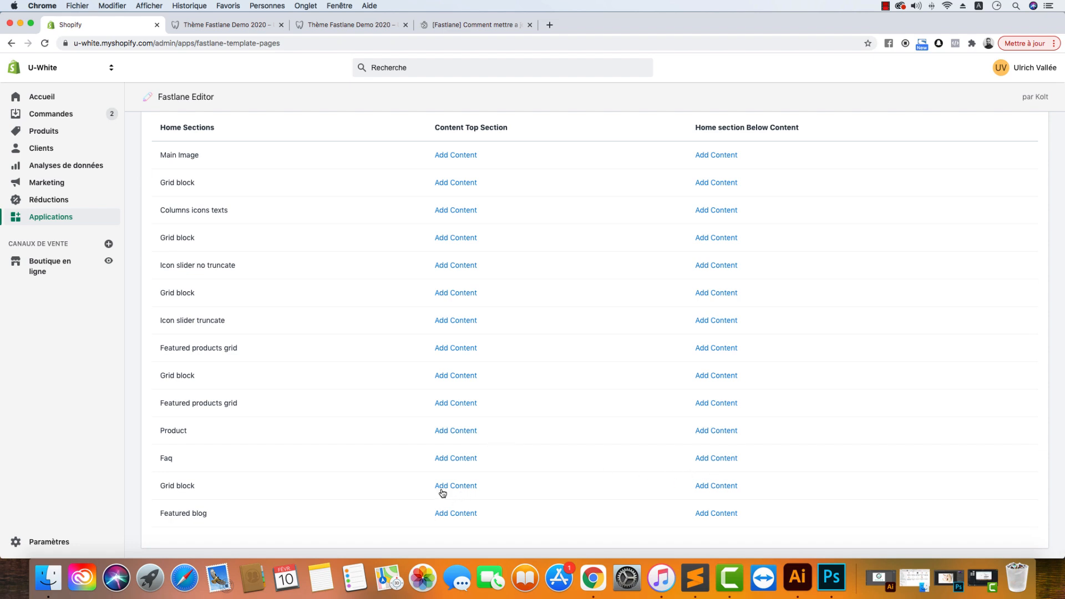
left_click(456, 513)
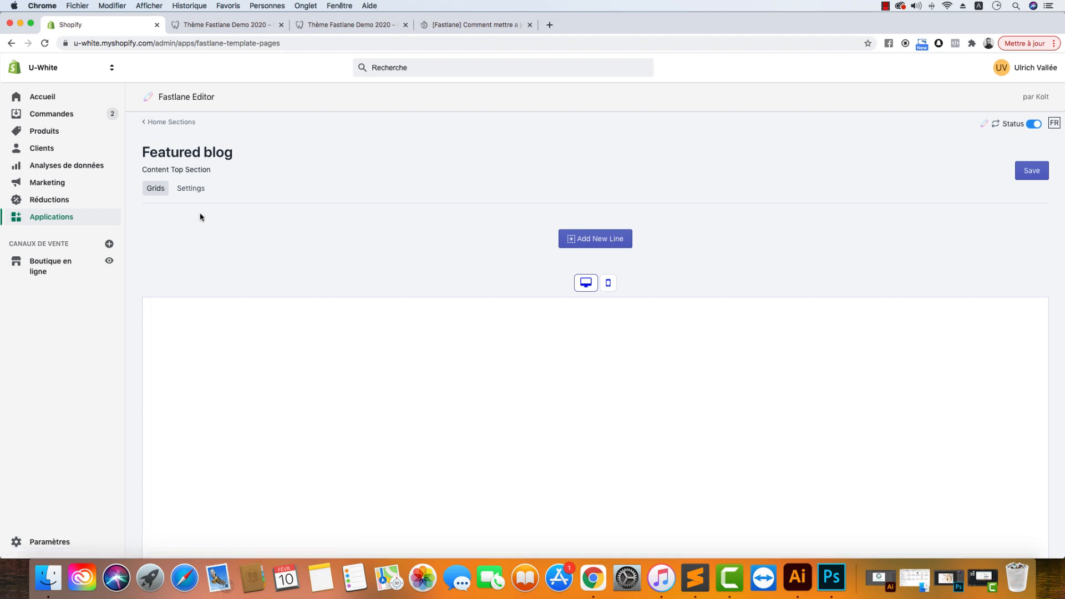
Load the Wild_Template_HP template into the Featured blog's top content, replacing any existing content
left_click(187, 188)
left_click(586, 238)
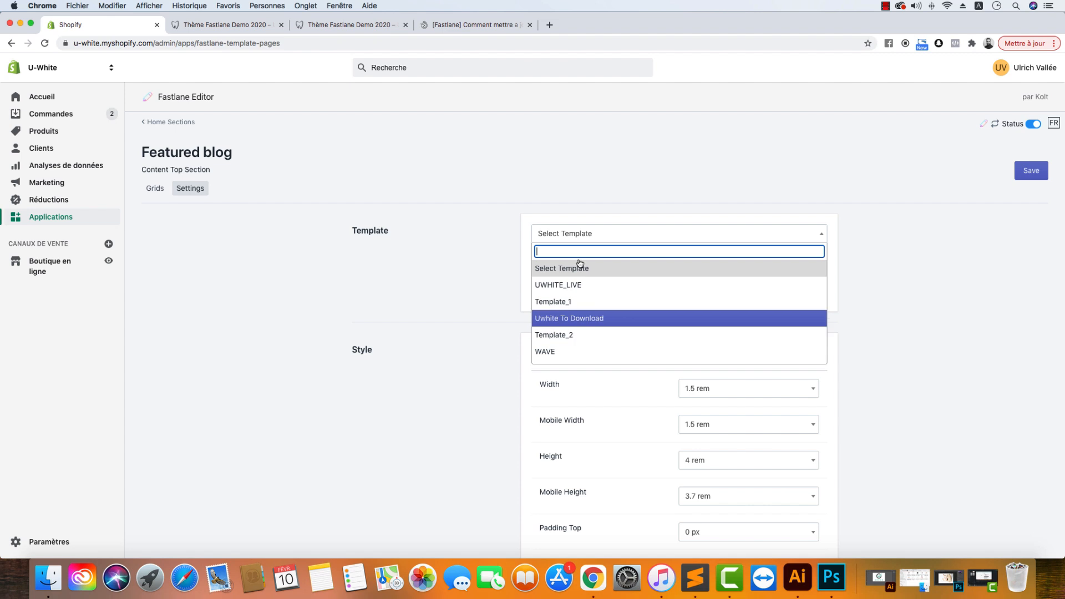
scroll(592, 300, "down", 3)
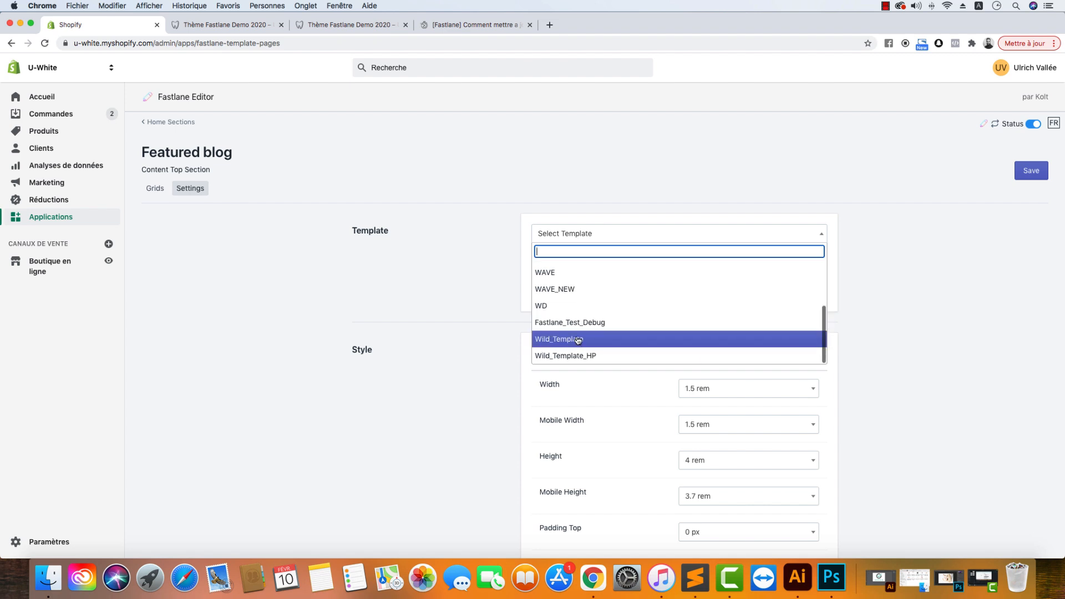
left_click(581, 358)
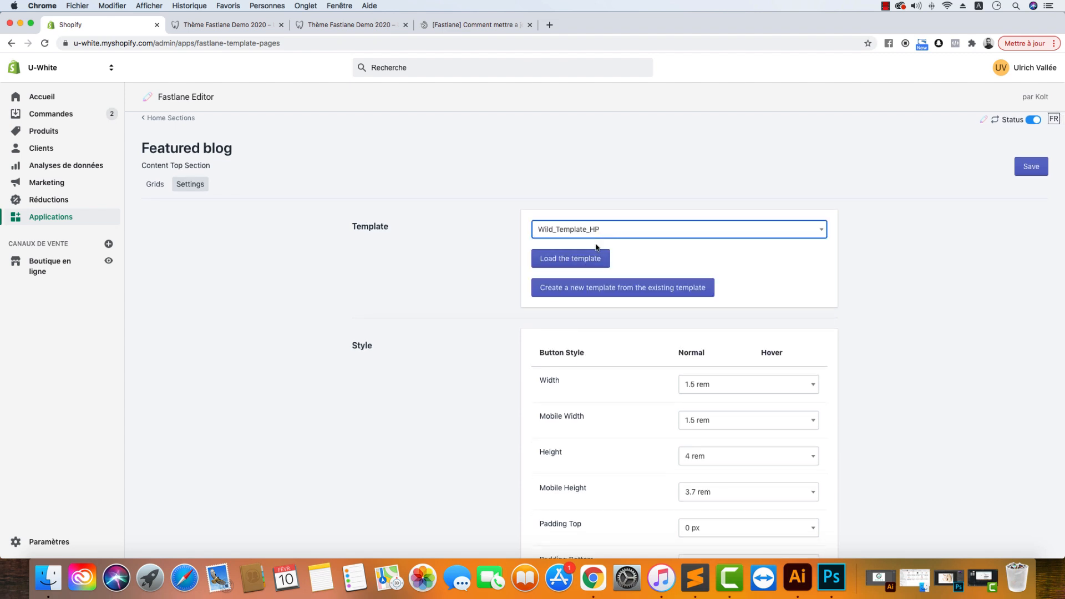
left_click(587, 267)
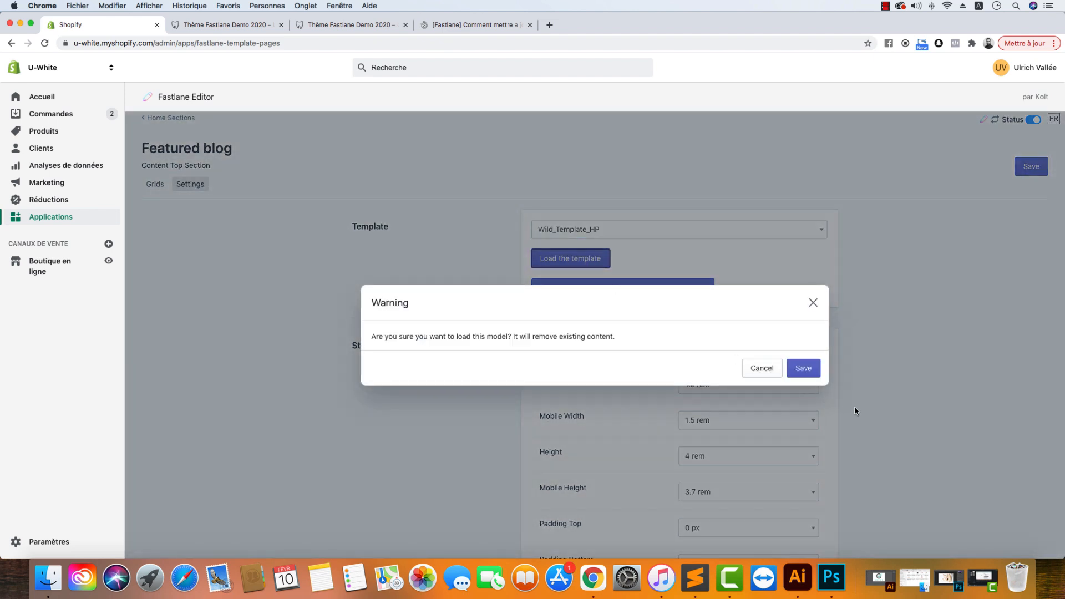
left_click(813, 373)
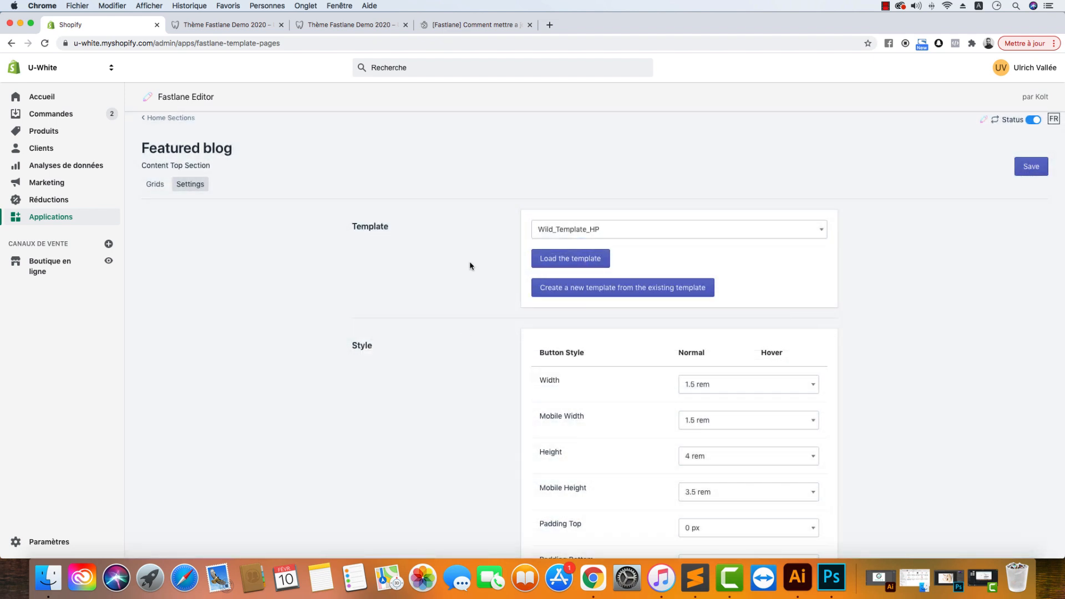
Check the grids and preview of the Featured blog's top content and save it
left_click(155, 184)
scroll(481, 326, "down", 10)
scroll(481, 328, "down", 5)
scroll(488, 268, "up", 15)
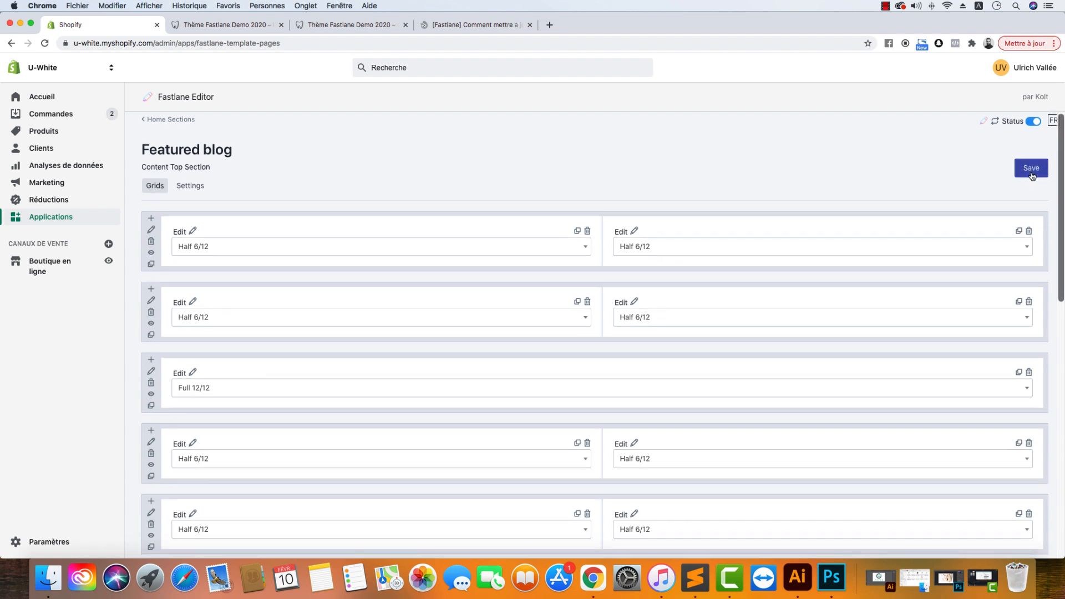
left_click(1031, 175)
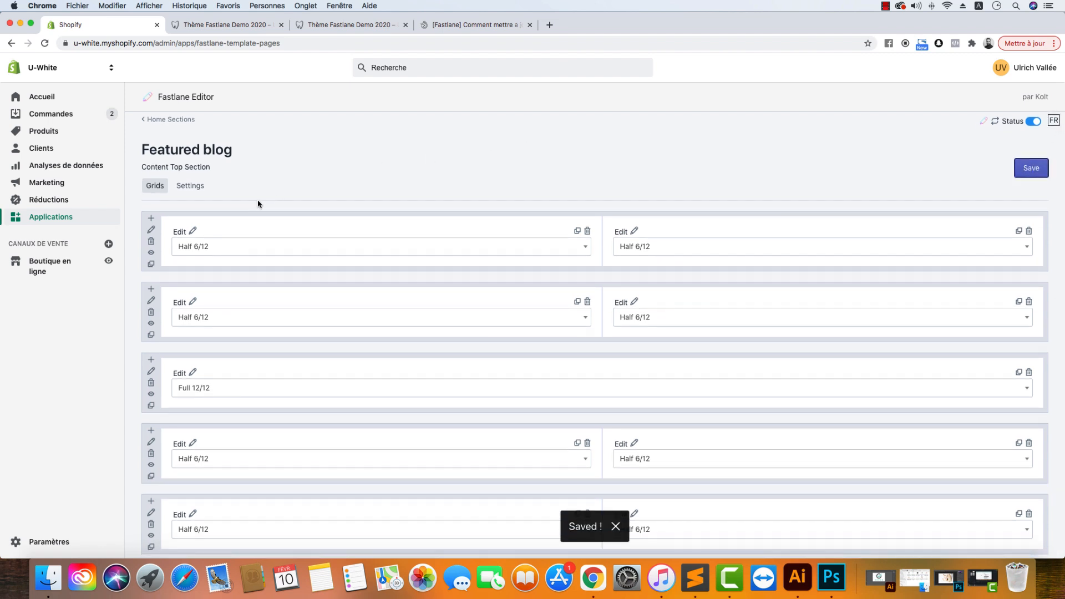
Reload the uwhite.fr storefront homepage and check the area between the FAQ and the Blanchiment Dentaire blog section for the added content
scroll(407, 192, "down", 10)
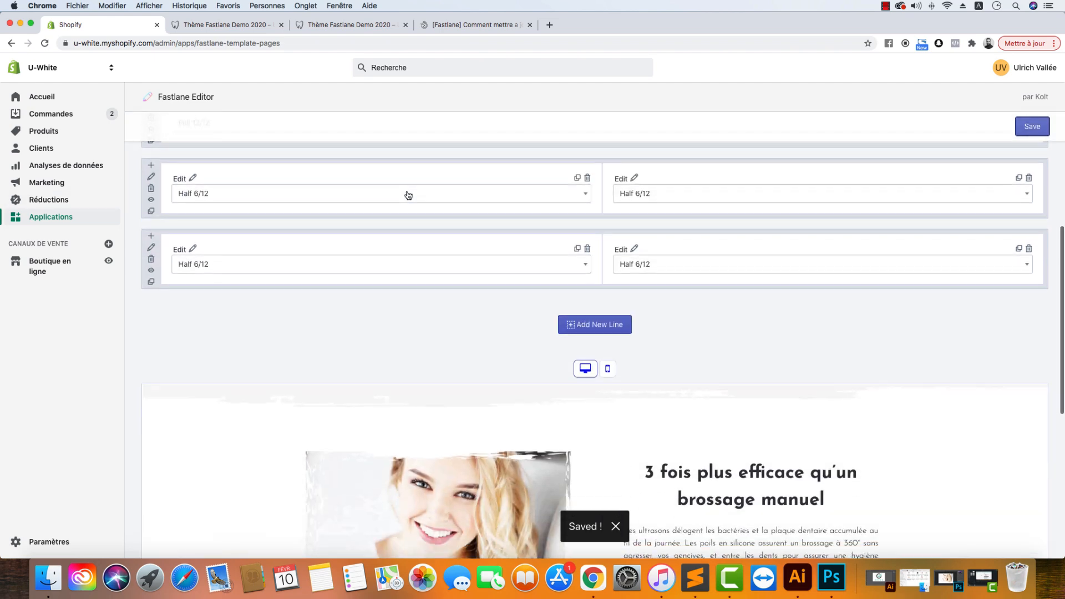
scroll(405, 192, "up", 10)
left_click(225, 24)
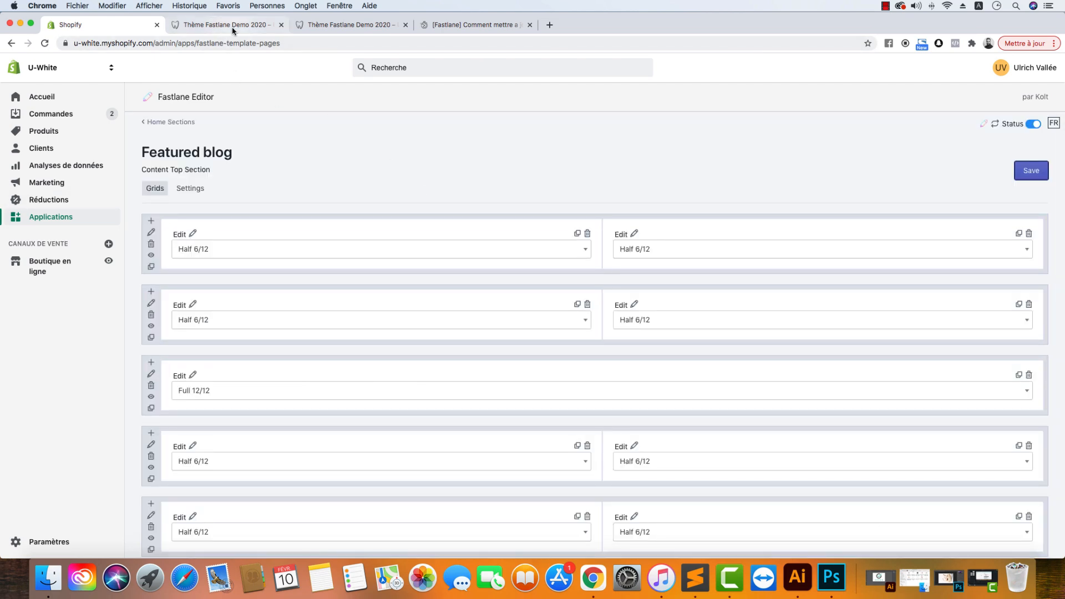
left_click(44, 43)
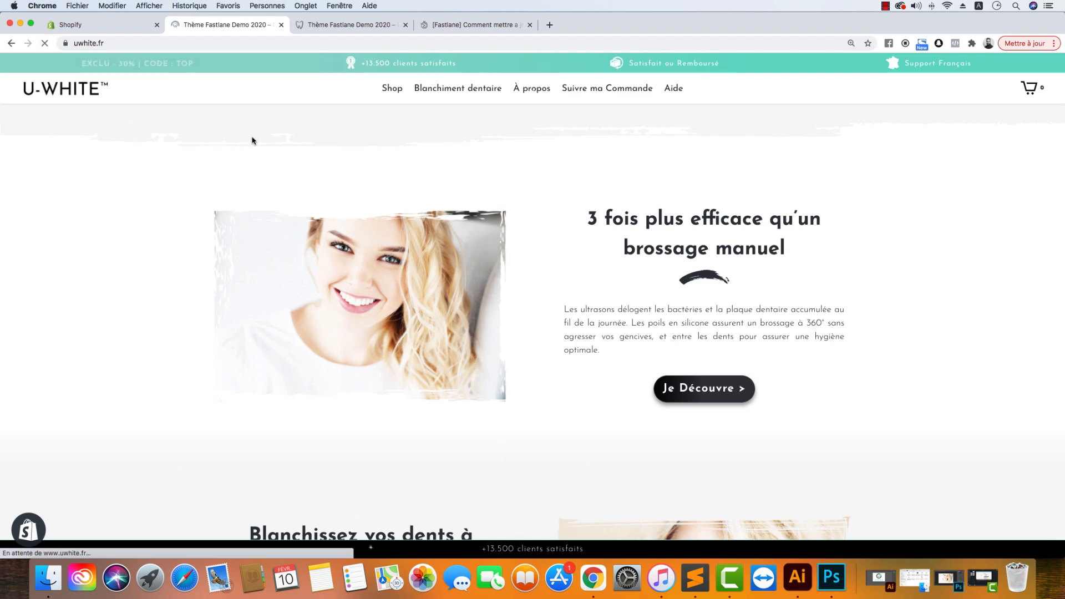
scroll(266, 216, "up", 15)
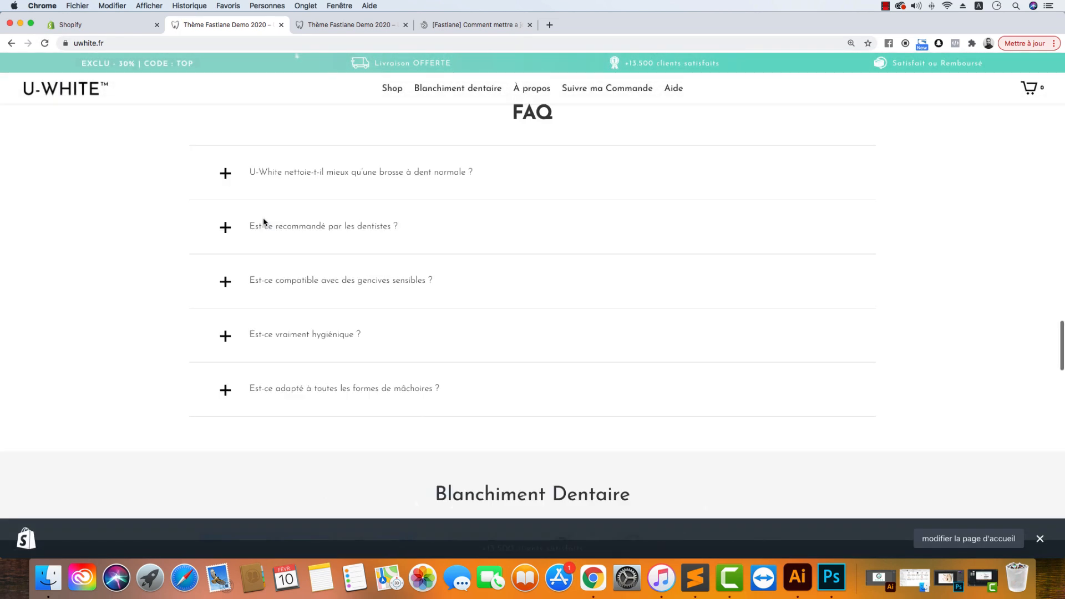
scroll(265, 223, "down", 15)
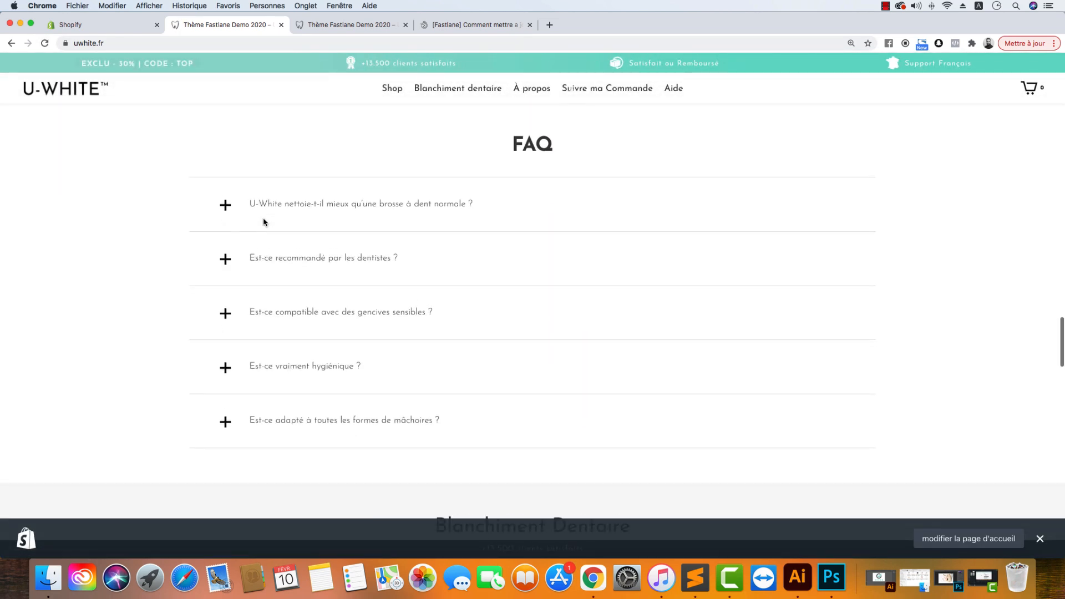
scroll(264, 222, "up", 1)
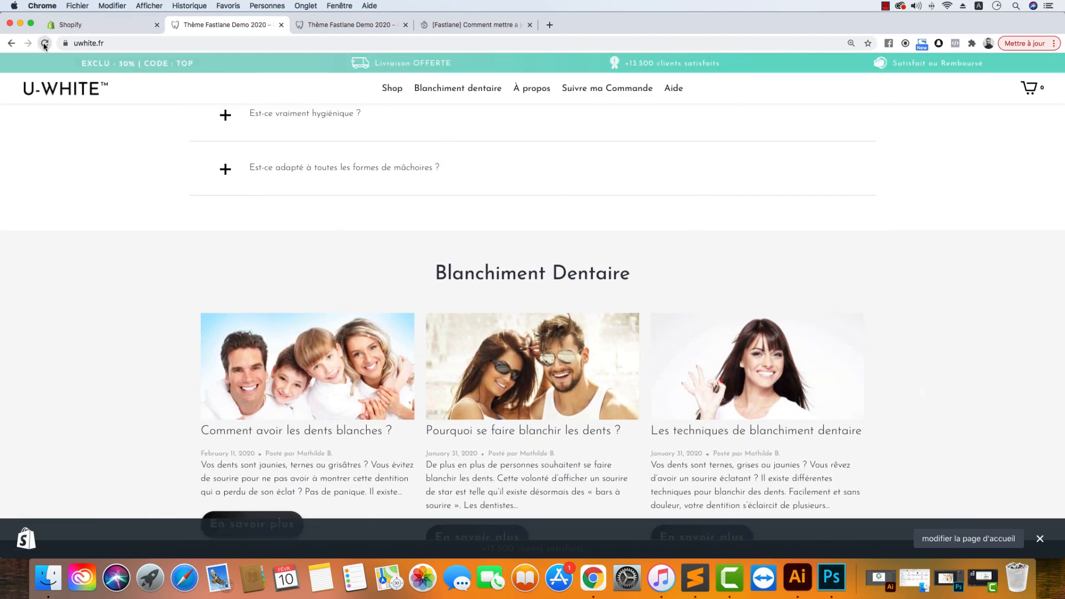
left_click(45, 43)
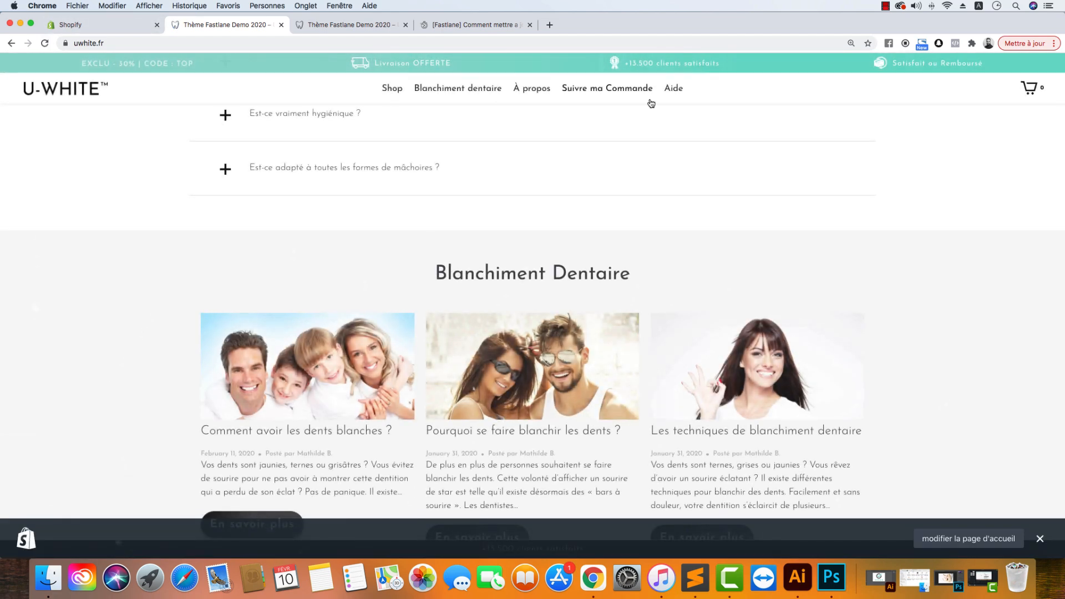
Clear Chrome's cached images and files for the last 7 days and return to the uwhite.fr storefront
left_click(1054, 44)
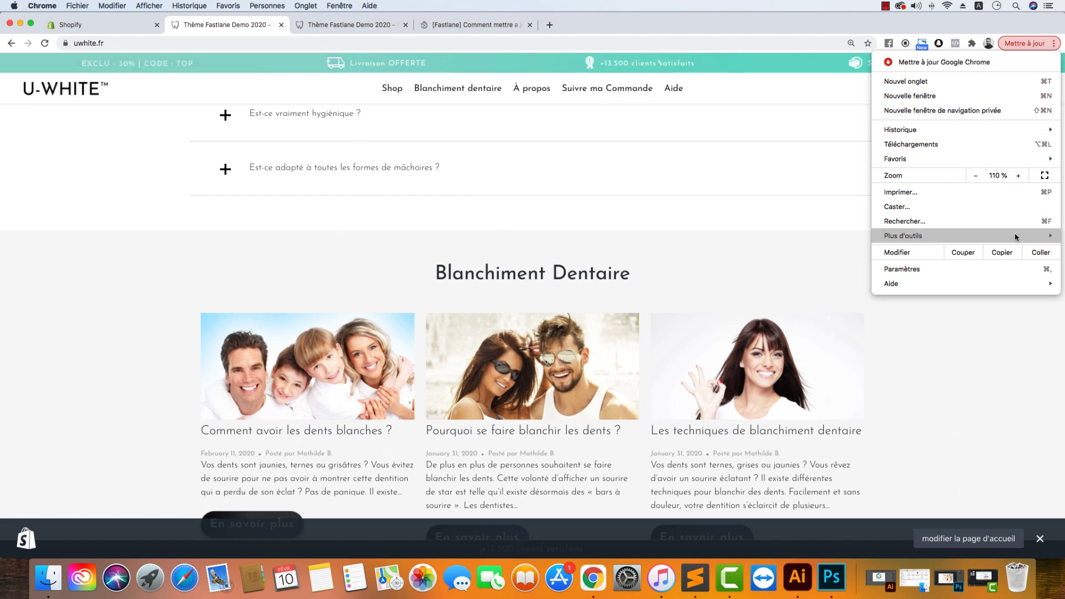
mouse_move(1017, 237)
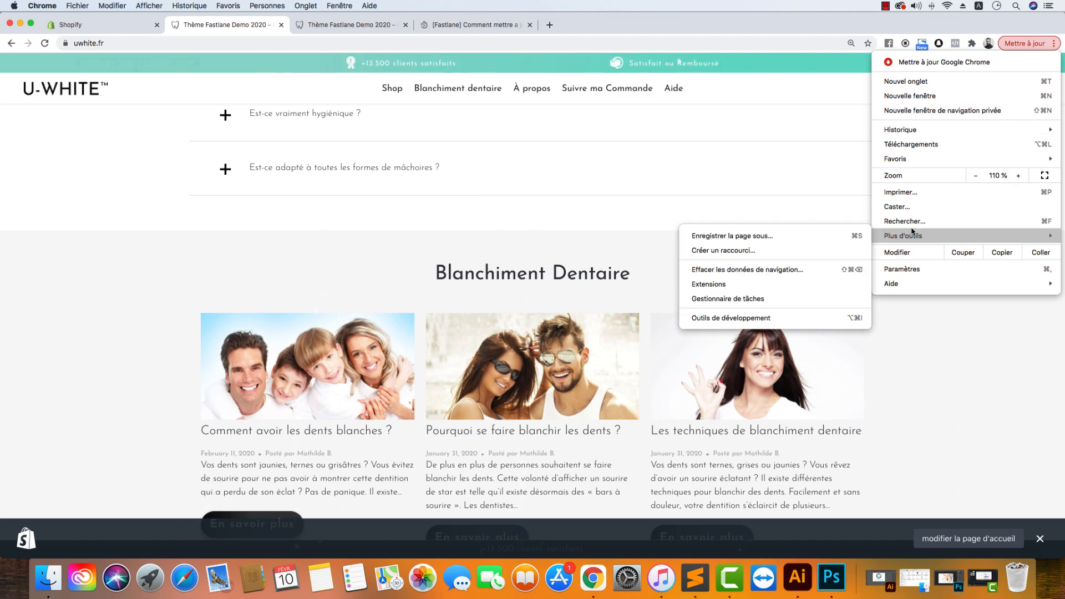
left_click(795, 272)
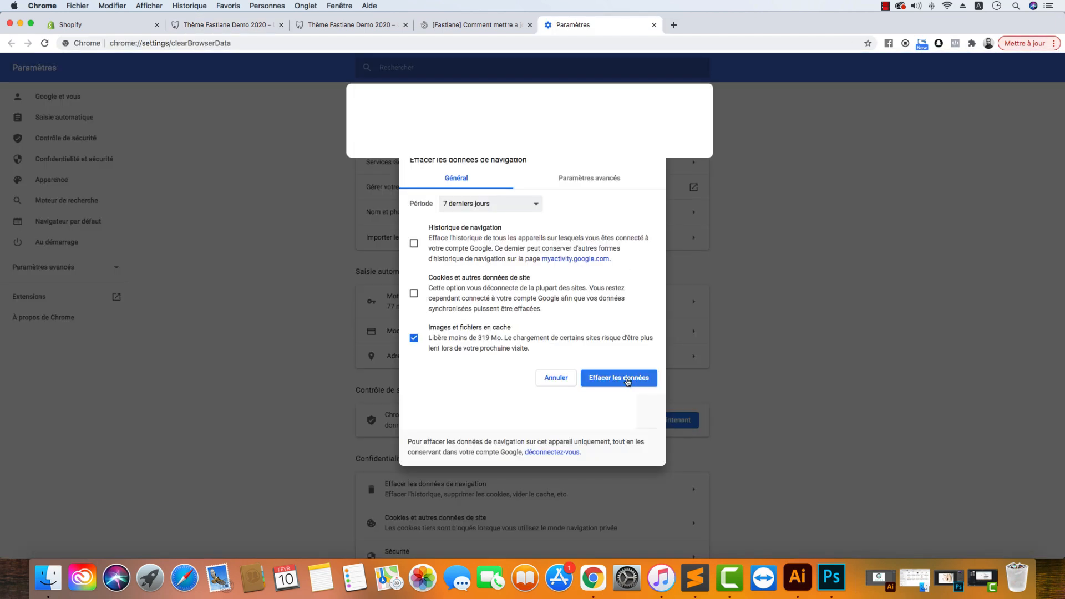
left_click(628, 381)
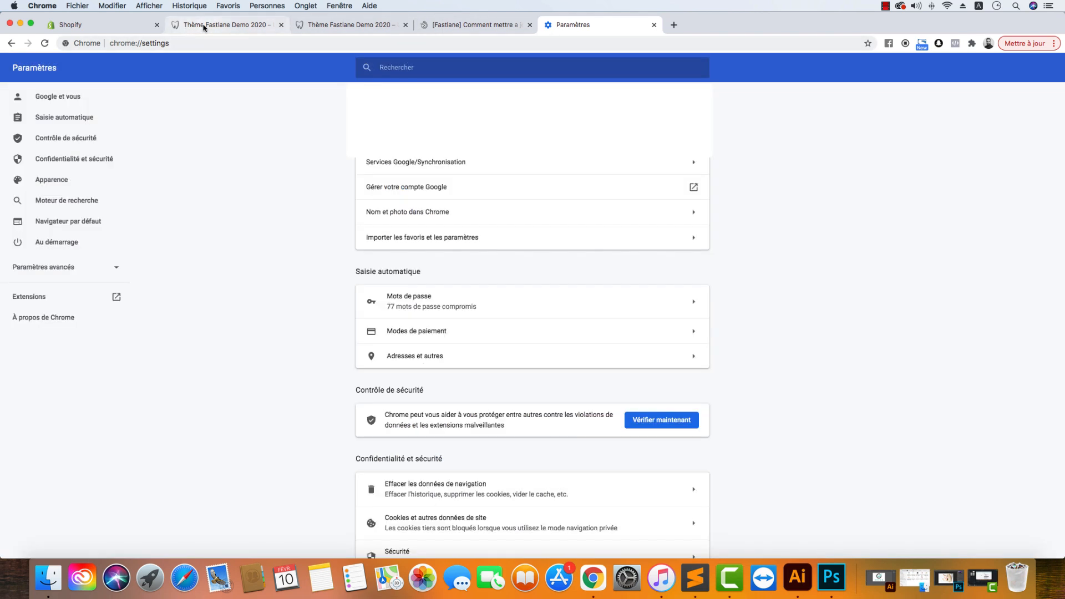
left_click(203, 27)
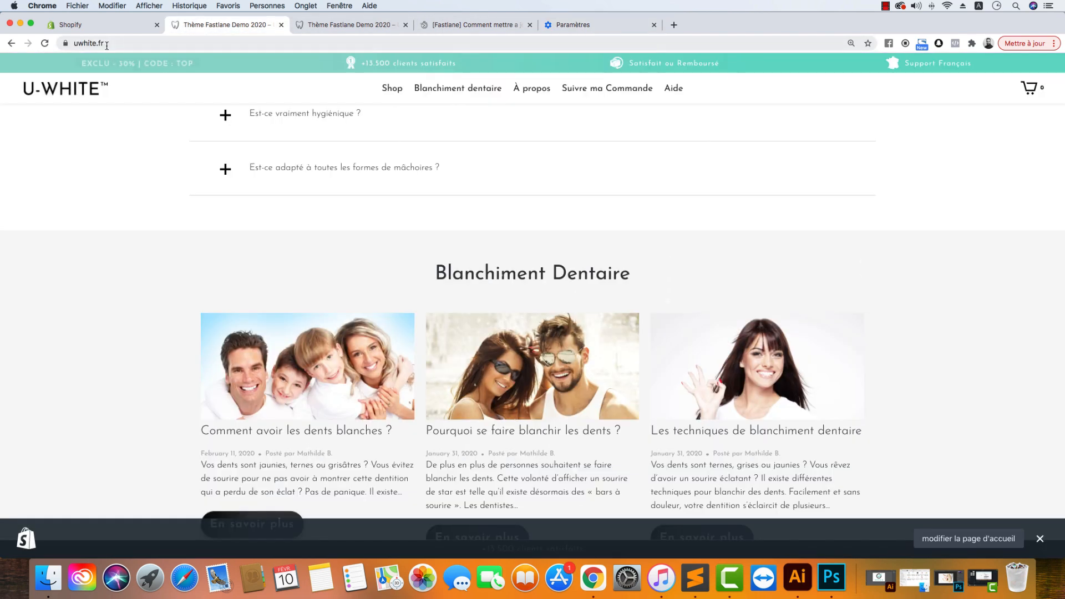
Reload the uwhite.fr homepage and examine the template content between the FAQ and the Blanchiment Dentaire blog section
left_click(45, 43)
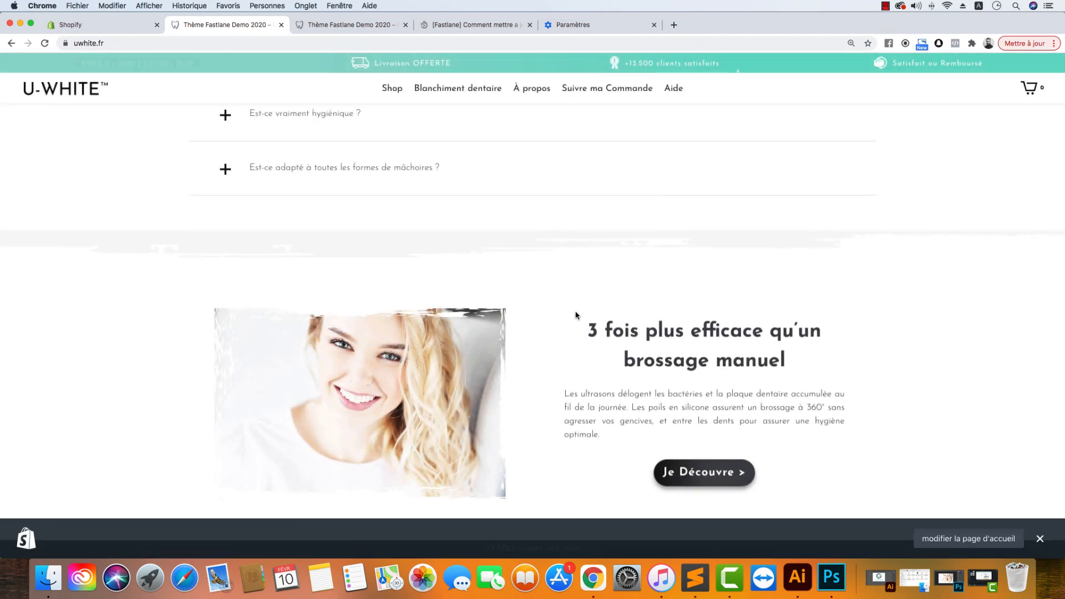
scroll(576, 315, "down", 3)
scroll(576, 315, "down", 10)
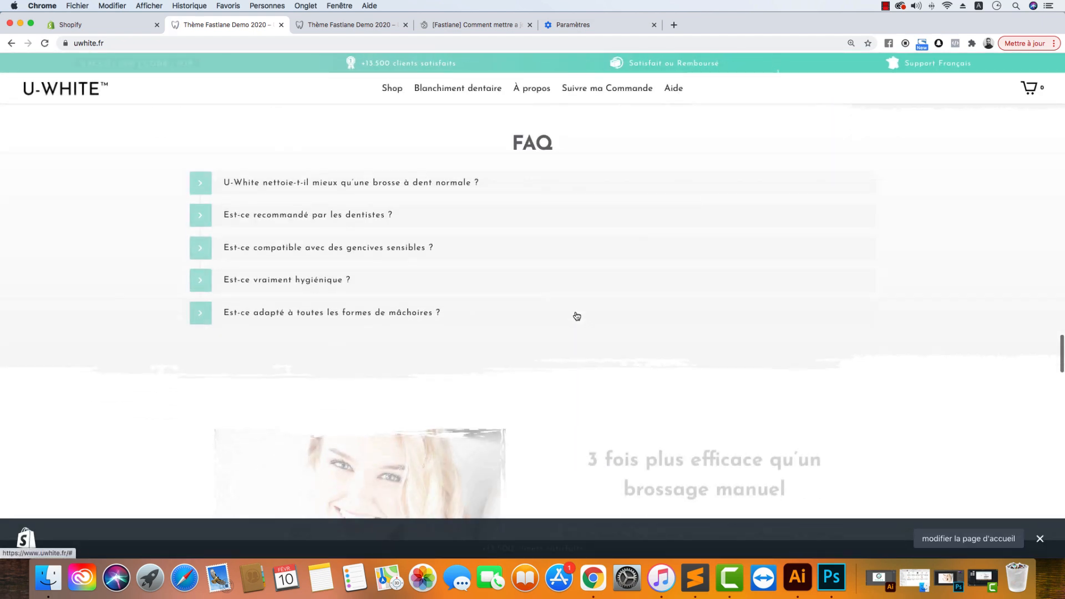
scroll(576, 313, "down", 10)
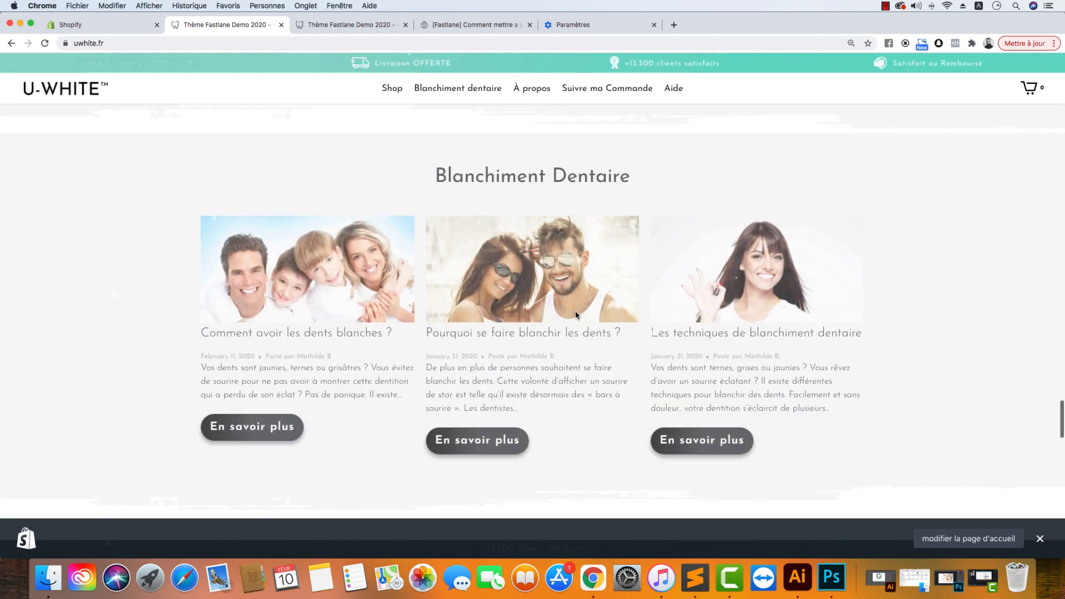
scroll(576, 314, "up", 10)
scroll(555, 289, "down", 7)
scroll(489, 248, "up", 1)
scroll(657, 225, "up", 2)
scroll(561, 289, "down", 6)
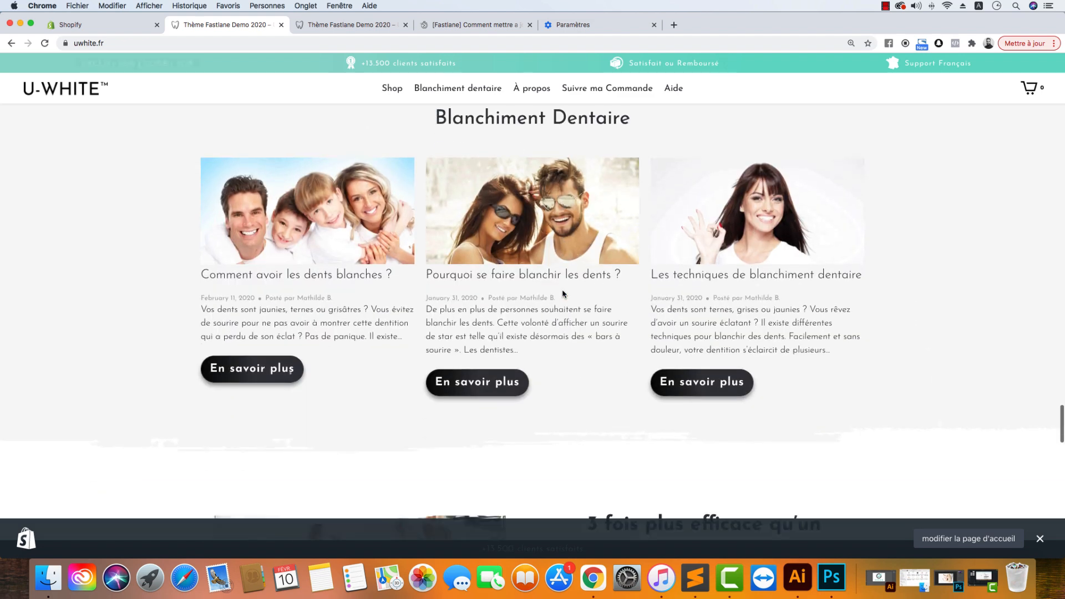
Compare the image-and-text sections below the Blanchiment Dentaire blog with those above it, checking the title decorations
scroll(582, 291, "down", 1)
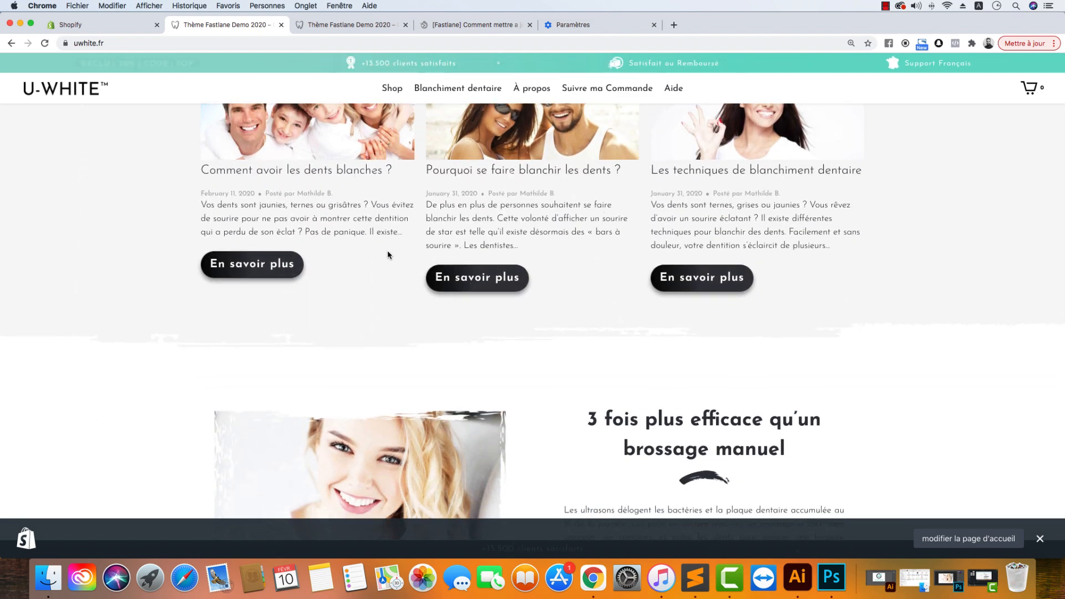
scroll(388, 255, "up", 2)
scroll(367, 262, "down", 4)
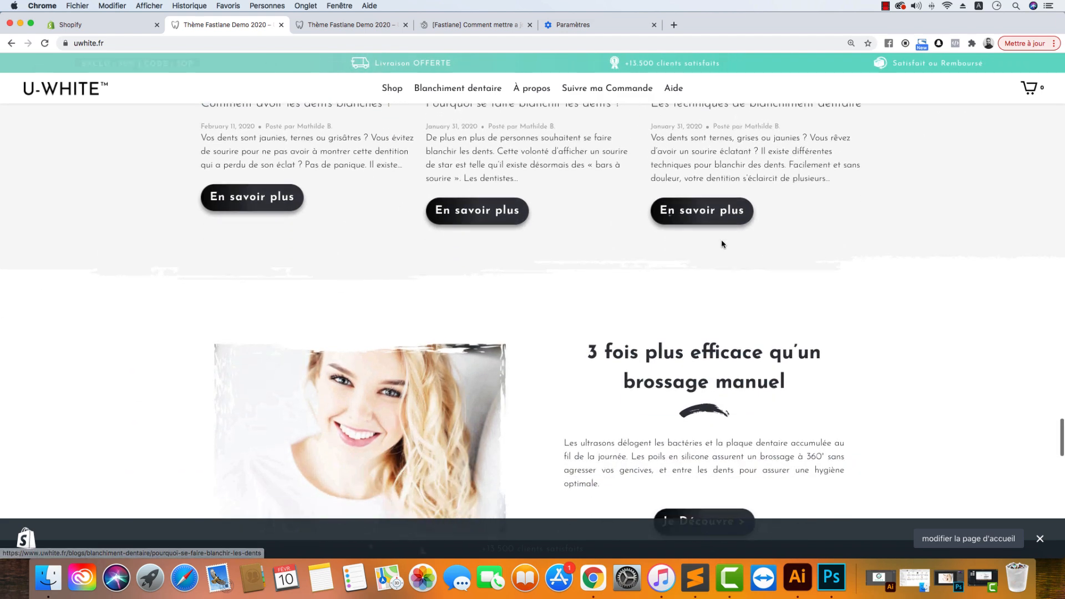
scroll(507, 352, "up", 15)
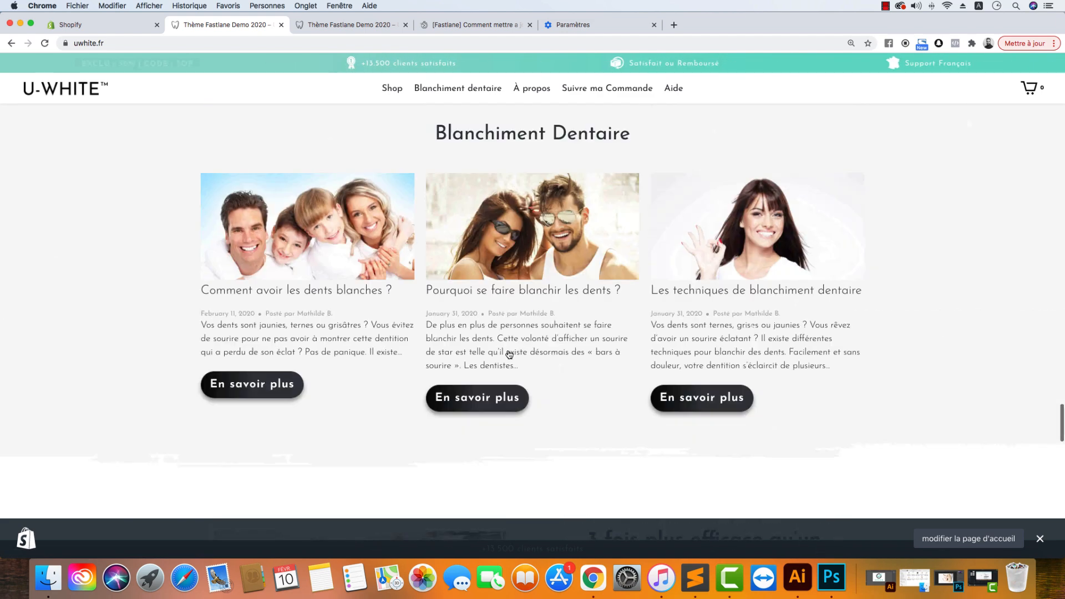
scroll(508, 354, "up", 2)
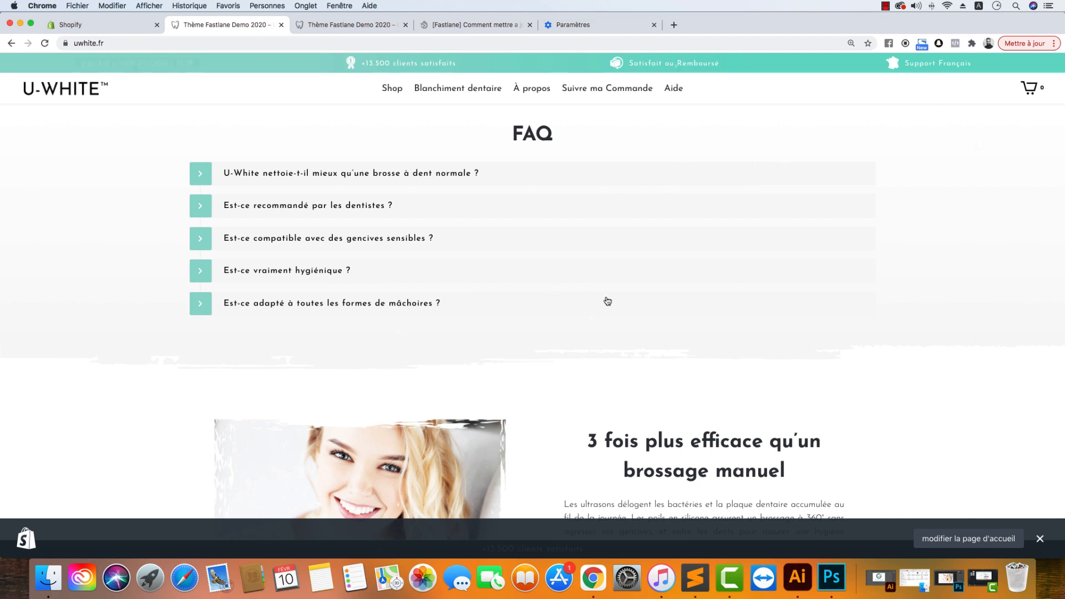
scroll(328, 250, "down", 6)
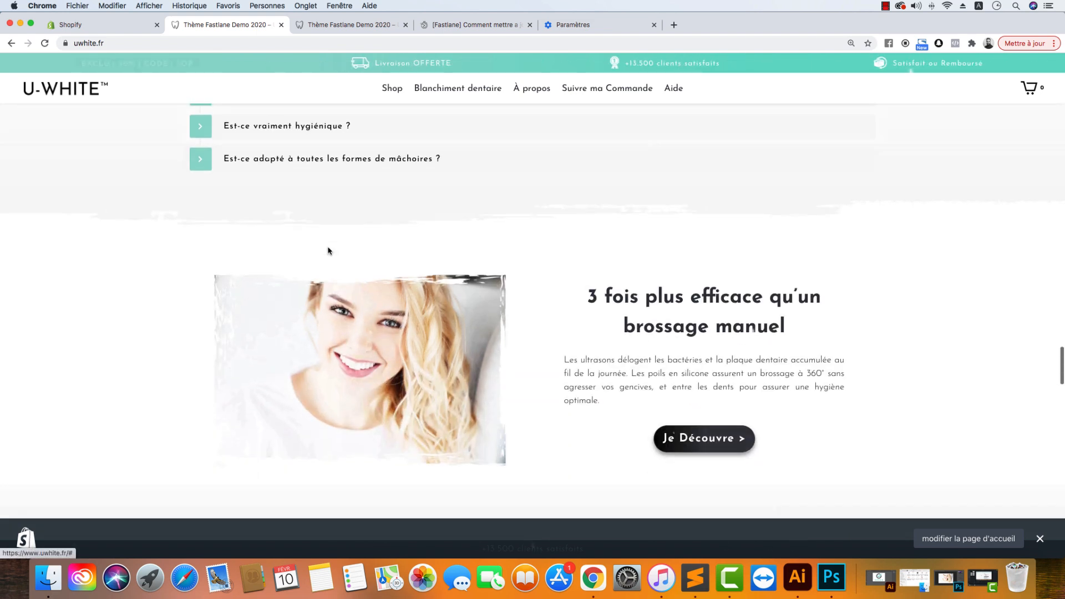
scroll(329, 251, "down", 1)
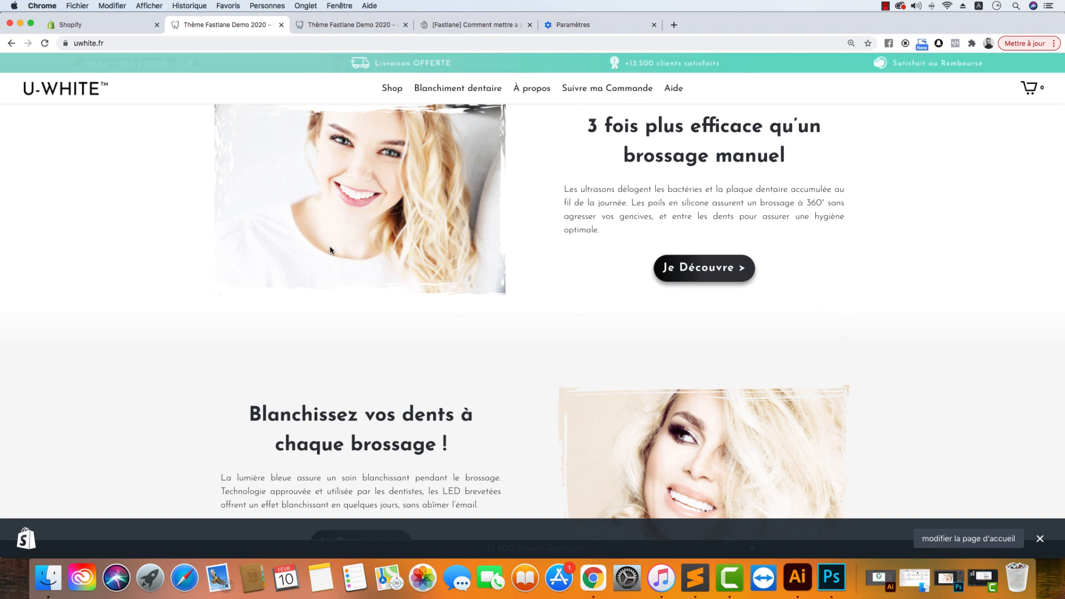
Return to the Featured blog grids in Fastlane Editor, inspect the first row's image content, and review the section preview
left_click(103, 25)
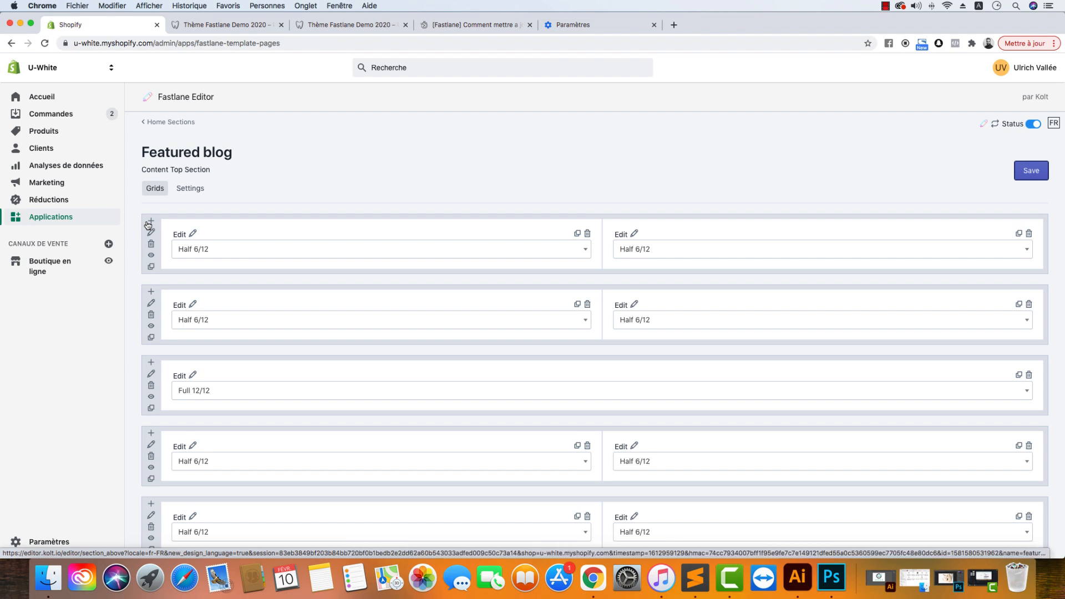
left_click(193, 233)
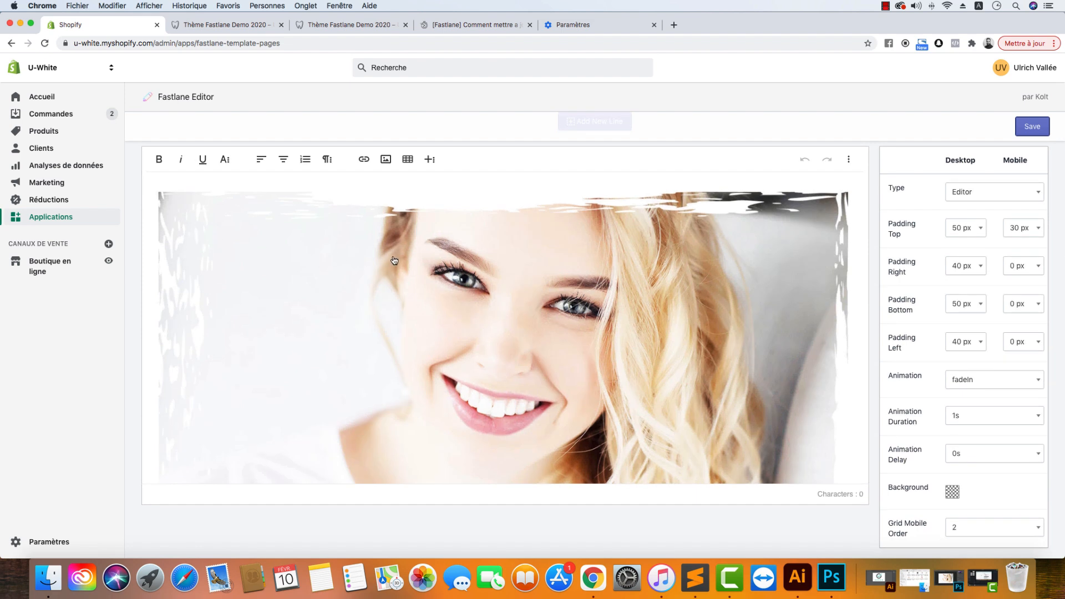
scroll(402, 277, "up", 10)
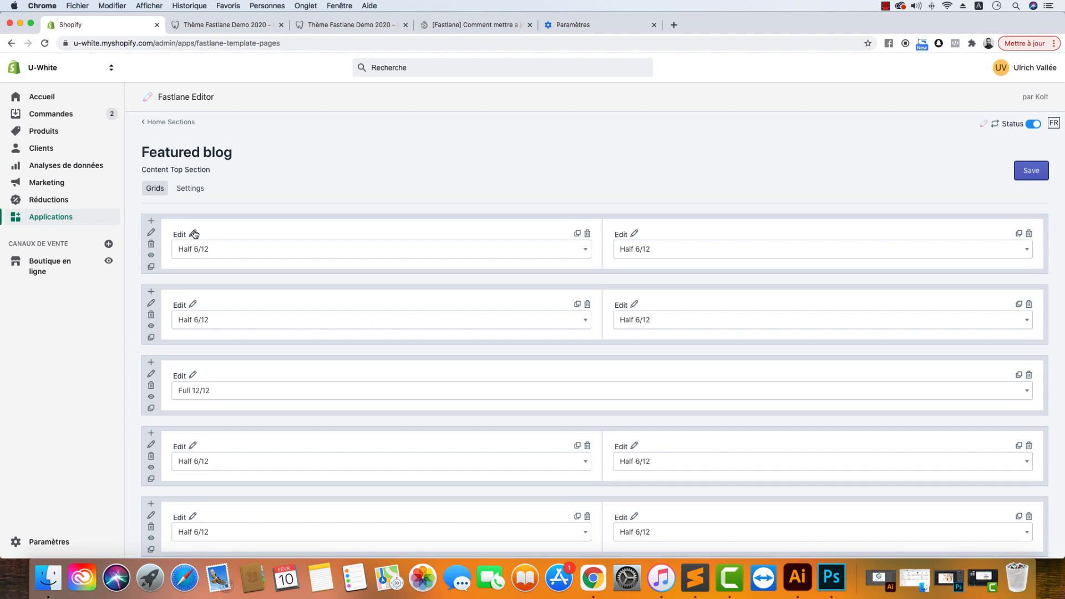
scroll(264, 291, "down", 12)
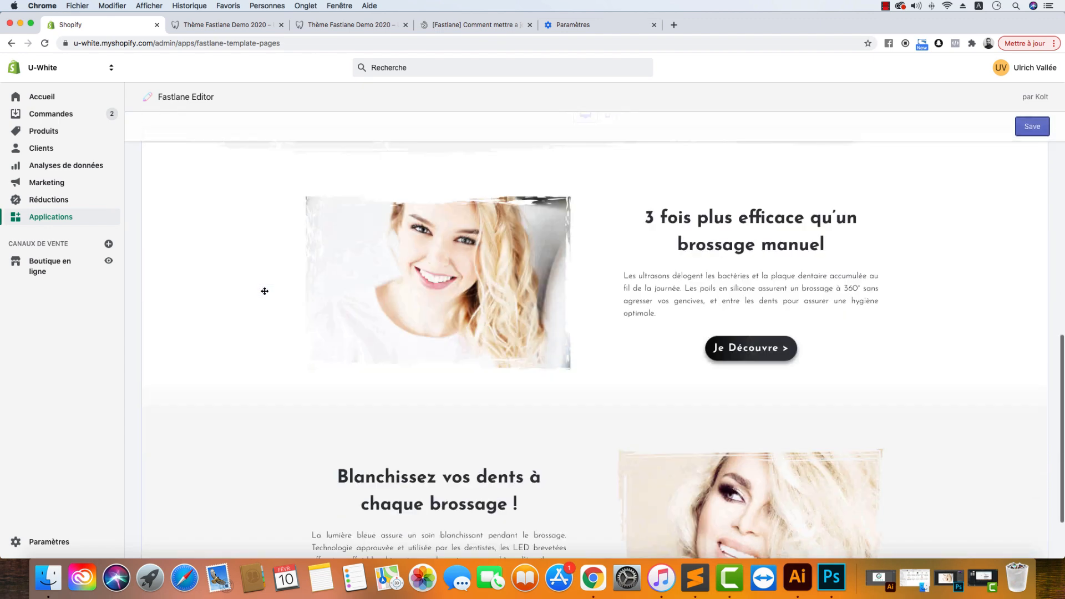
scroll(265, 291, "up", 5)
scroll(264, 291, "down", 3)
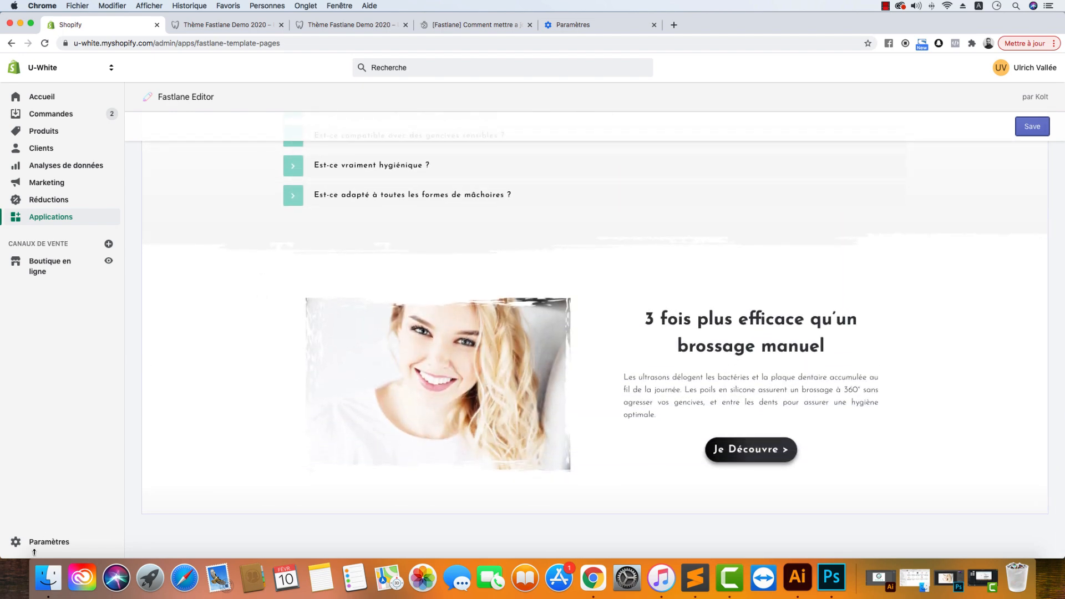
Open Landscape_Format.psd from the Wild_Template_FE folder in Photoshop
left_click(40, 580)
double_click(243, 176)
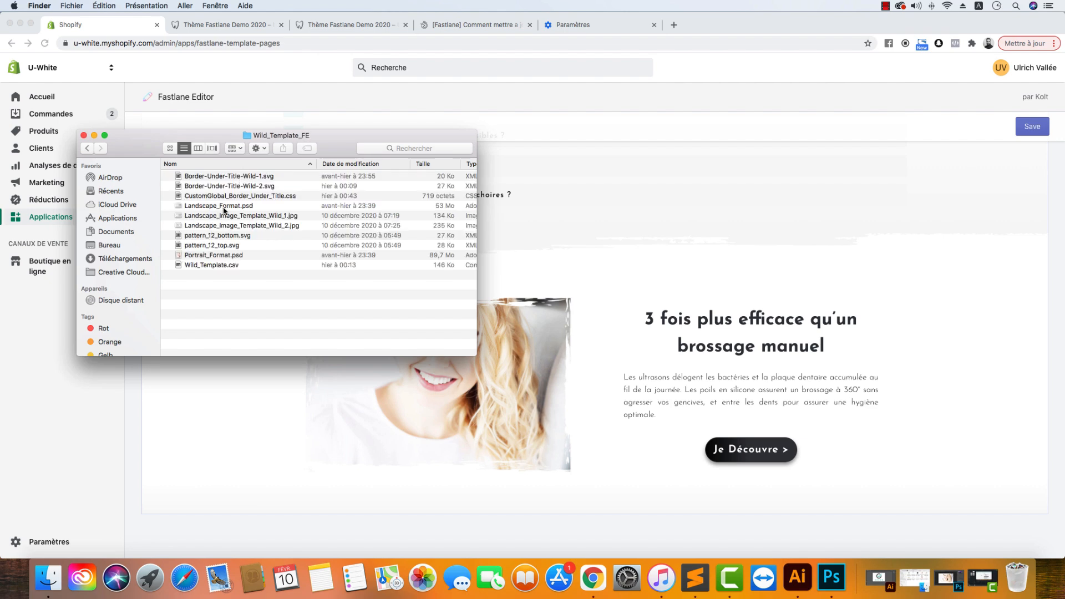
double_click(225, 206)
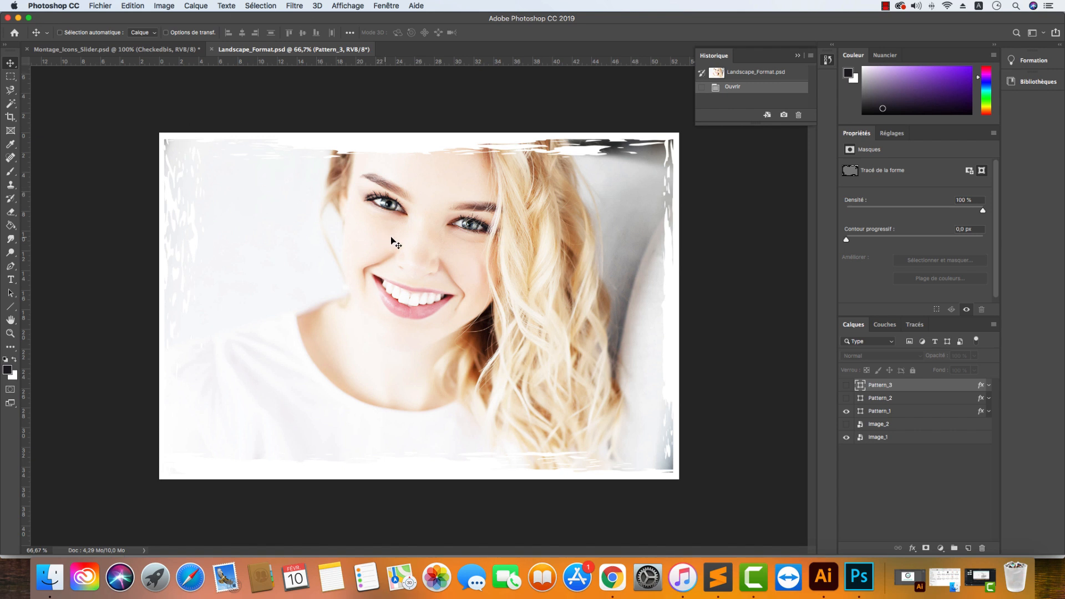
Hide the Pattern_1 layer, try Pattern_2 on the image, and leave Pattern_3 visible as the frame
left_click(847, 413)
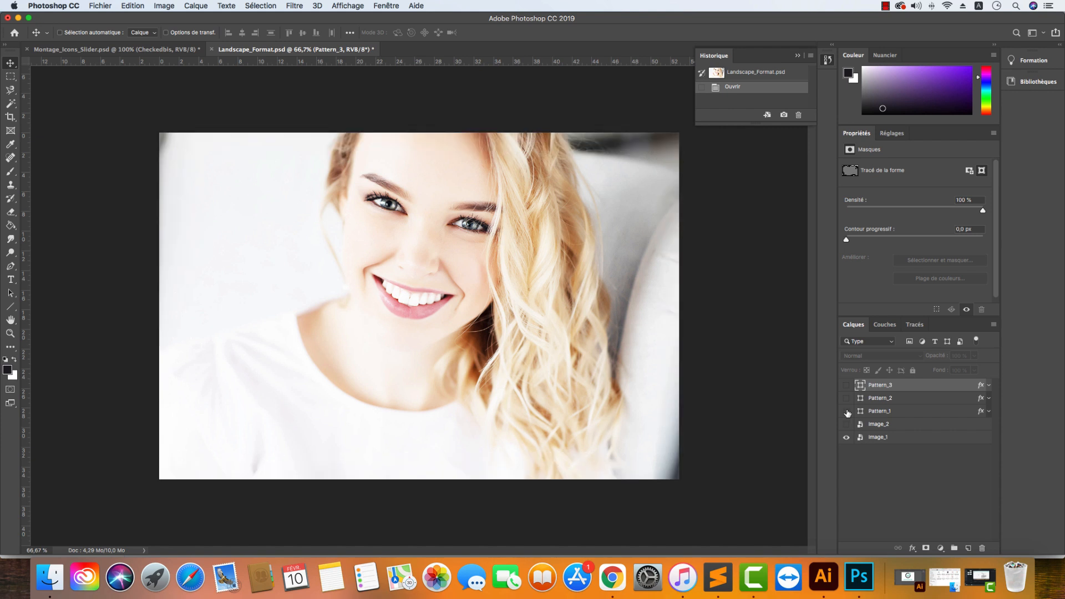
left_click(847, 396)
left_click(848, 395)
left_click(846, 386)
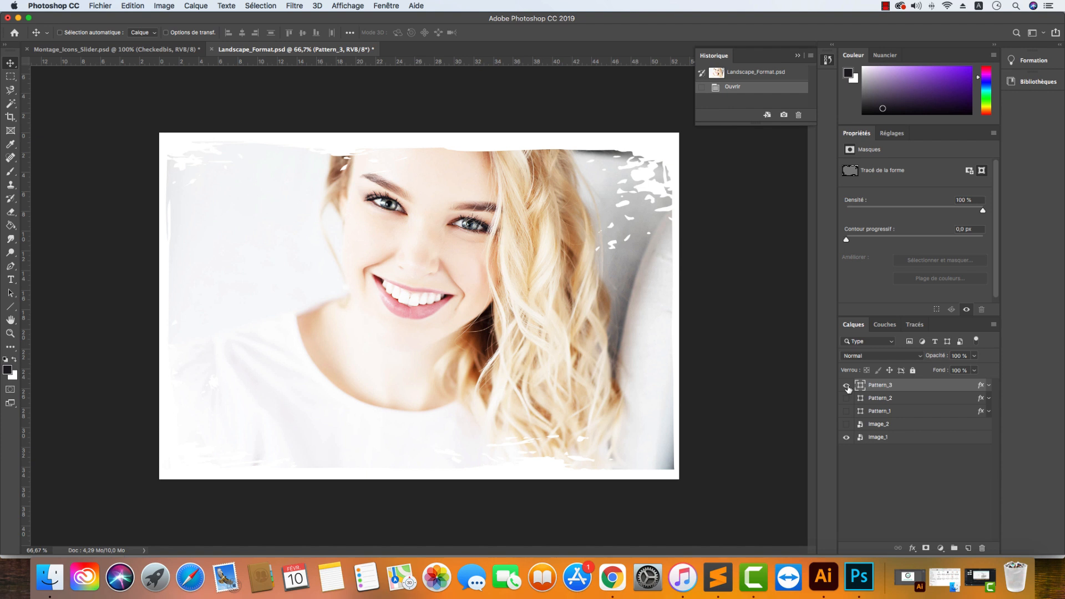
Switch back to Chrome and compare the titles in the Fastlane Editor preview with the underlined titles on the second storefront page
left_click(50, 577)
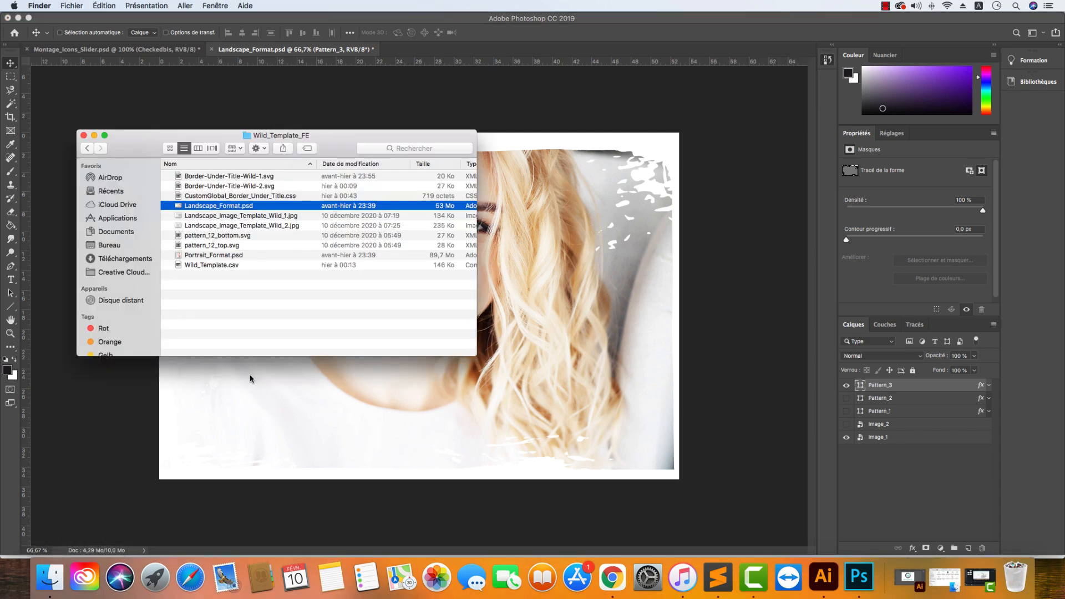
left_click(612, 577)
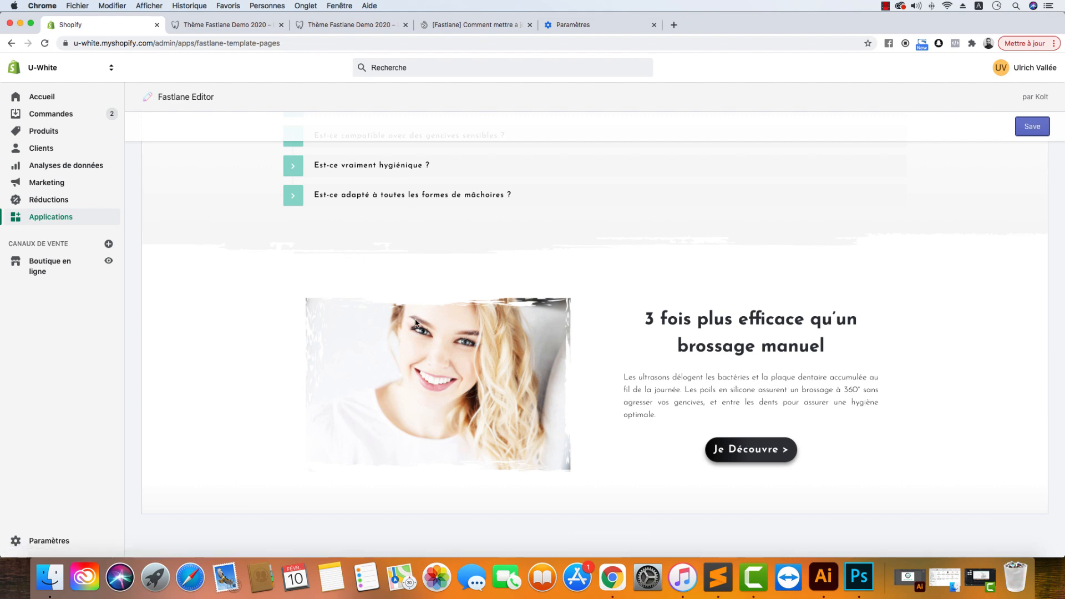
scroll(416, 321, "down", 5)
scroll(416, 323, "up", 2)
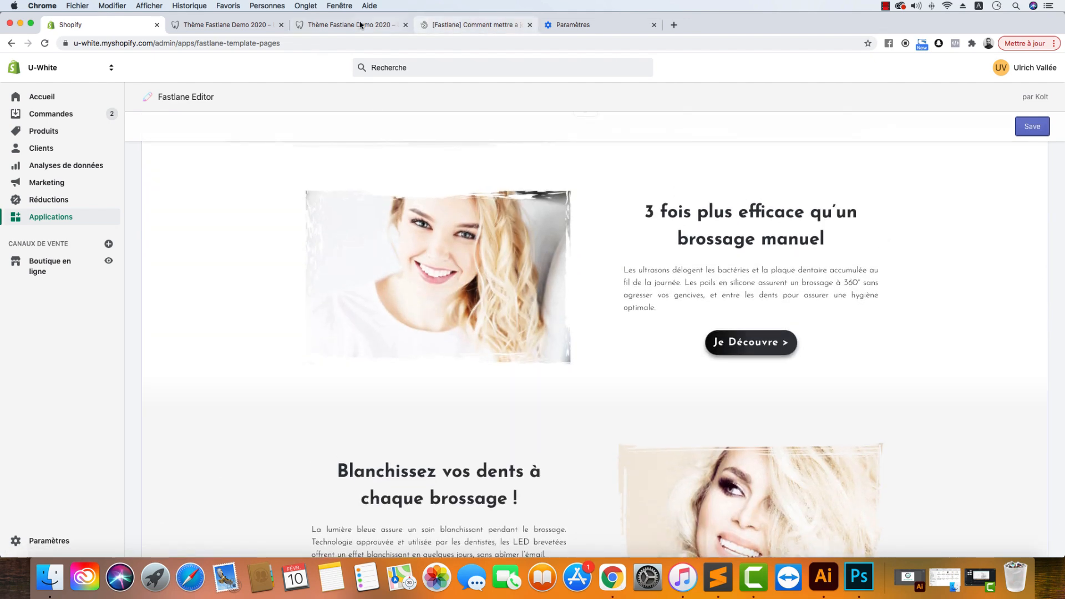
left_click(345, 24)
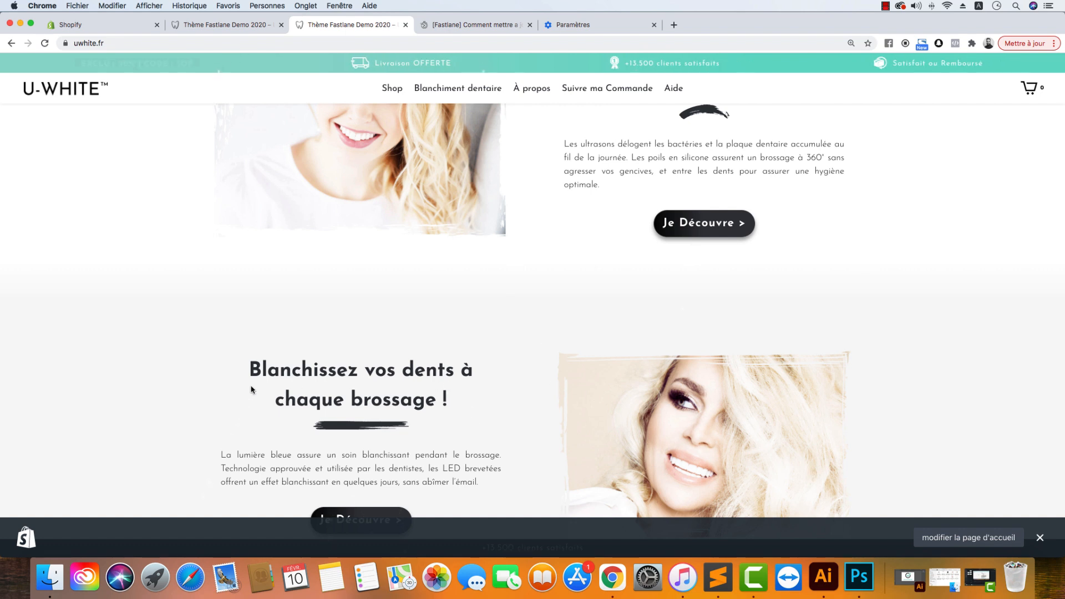
Open Border-Under-Title-Wild-1.svg from the Wild_Template_FE folder in Sublime Text and view it in a new Chrome tab
left_click(49, 577)
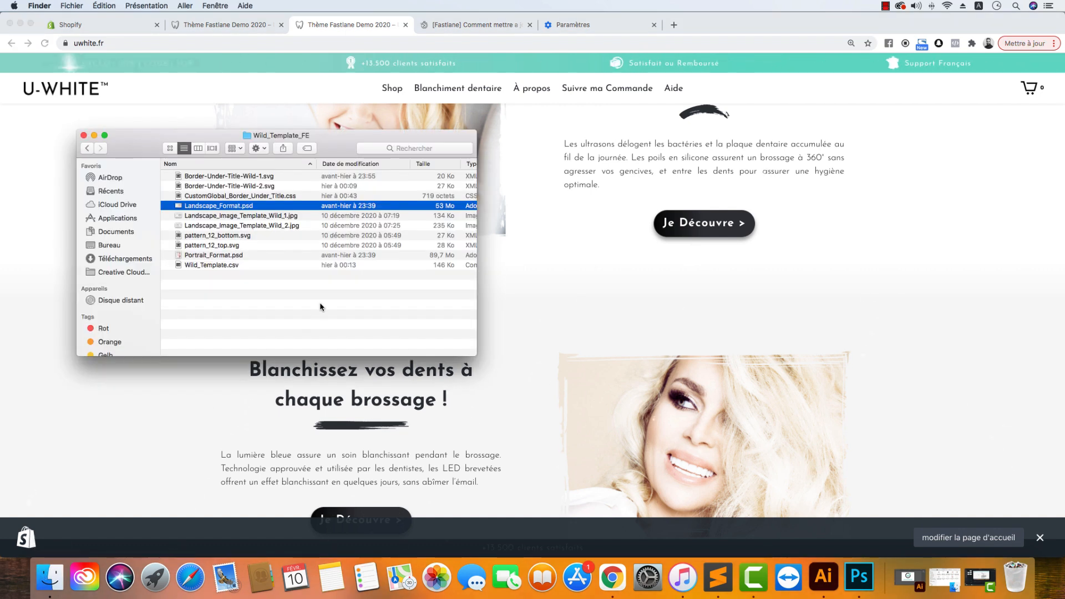
left_click(279, 176)
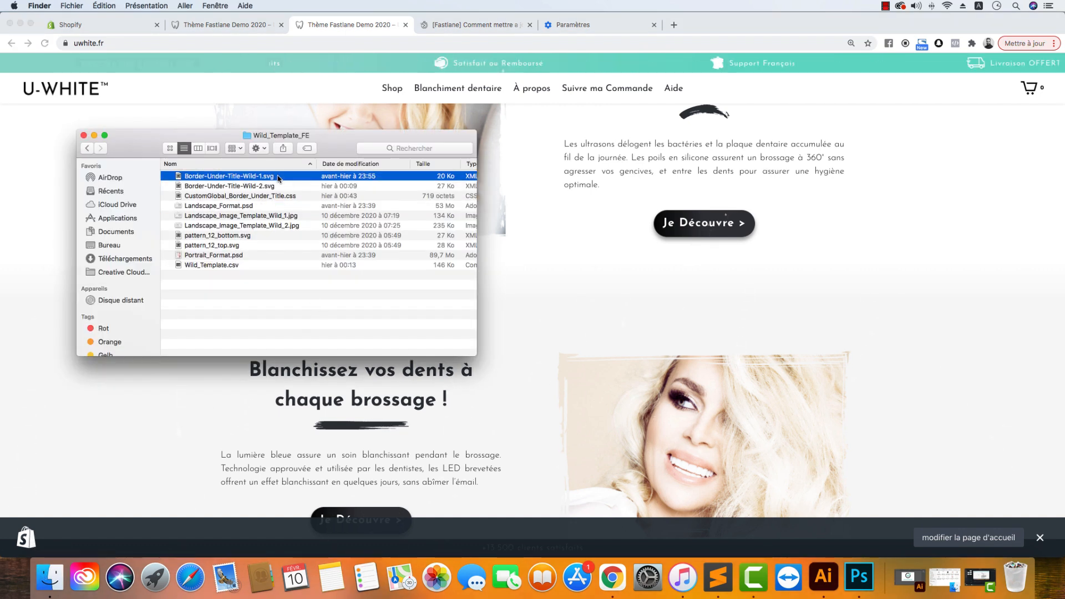
left_click(216, 187)
scroll(245, 189, "right", 1)
left_click(258, 178)
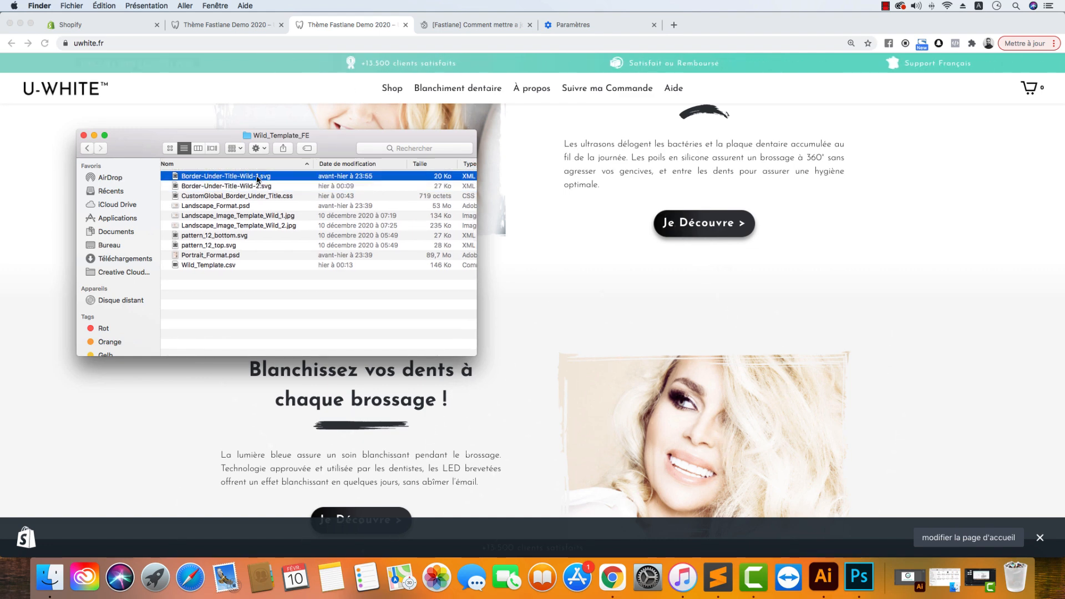
double_click(257, 177)
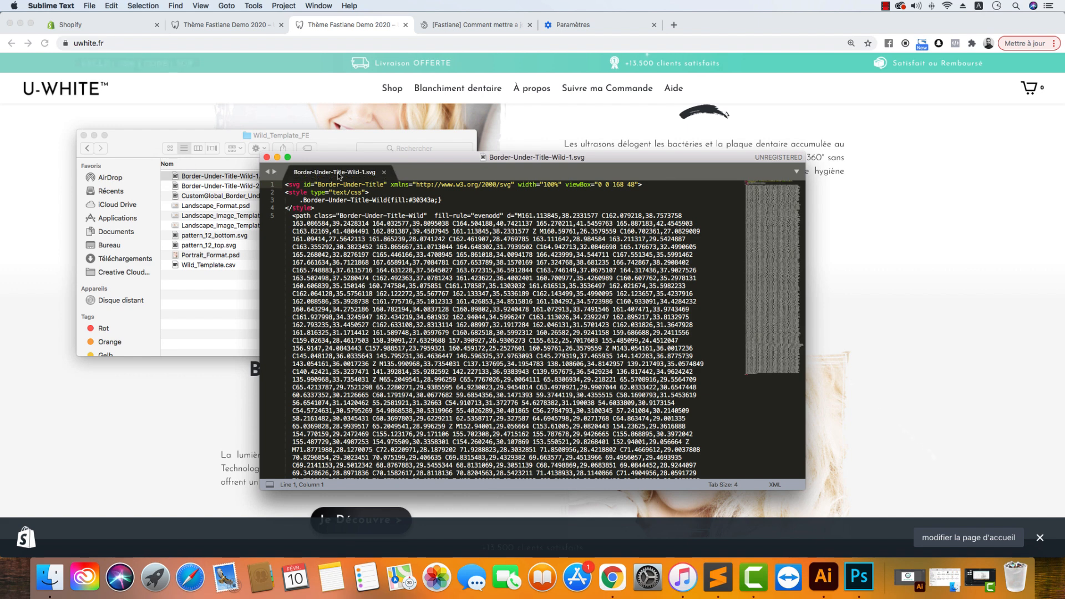
mouse_move(177, 177)
left_mouse_down()
mouse_move(609, 19)
mouse_move(677, 27)
left_mouse_up()
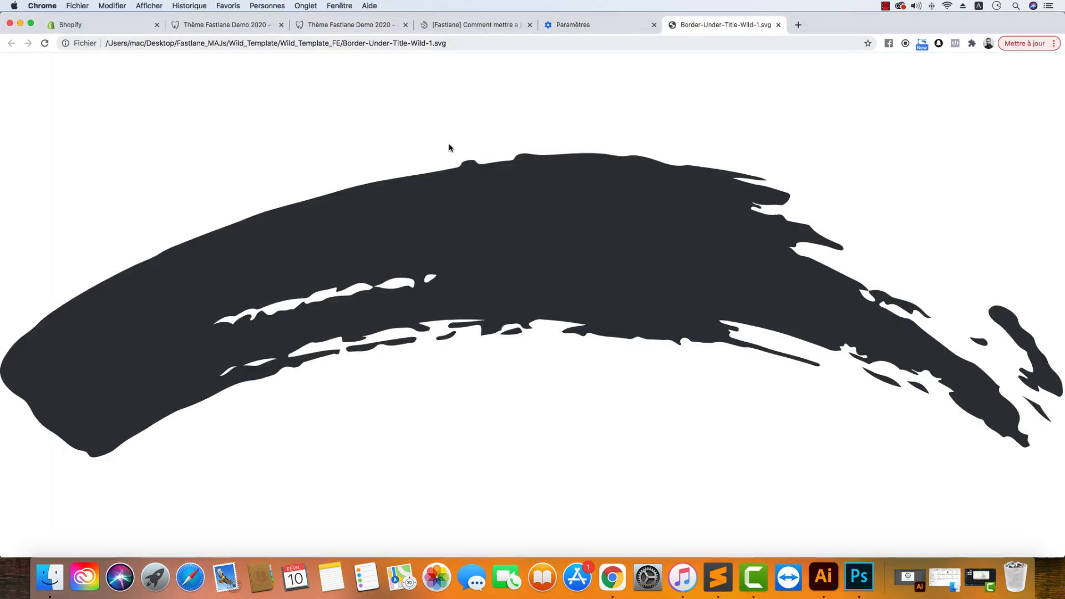
Check the titles of the image-and-text sections on the uwhite.fr homepage for the brush-stroke underlines
left_click(233, 24)
scroll(459, 319, "down", 1)
scroll(459, 322, "down", 15)
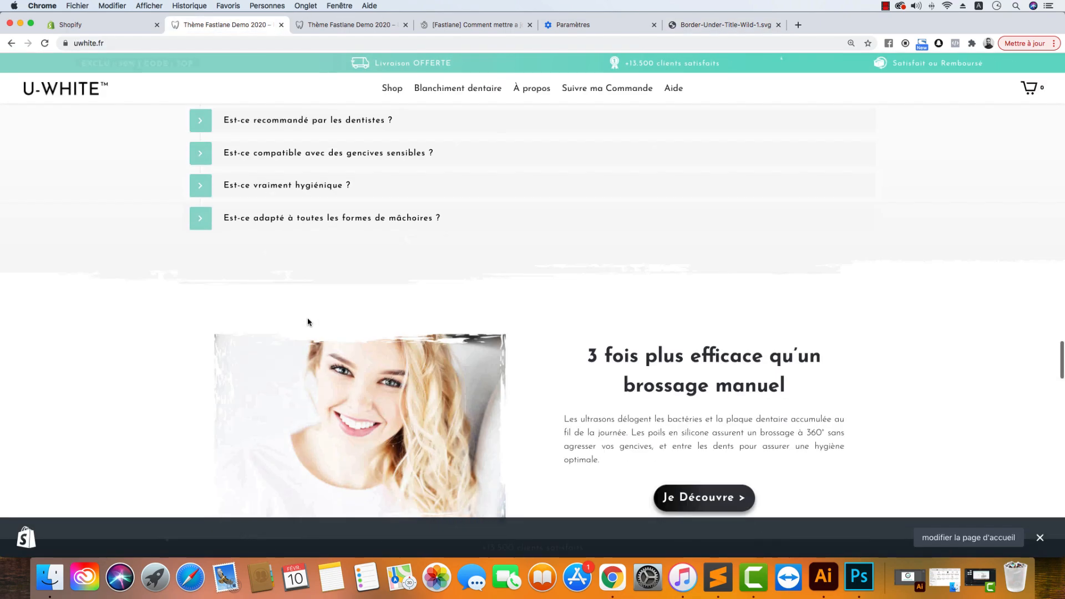
scroll(307, 319, "up", 12)
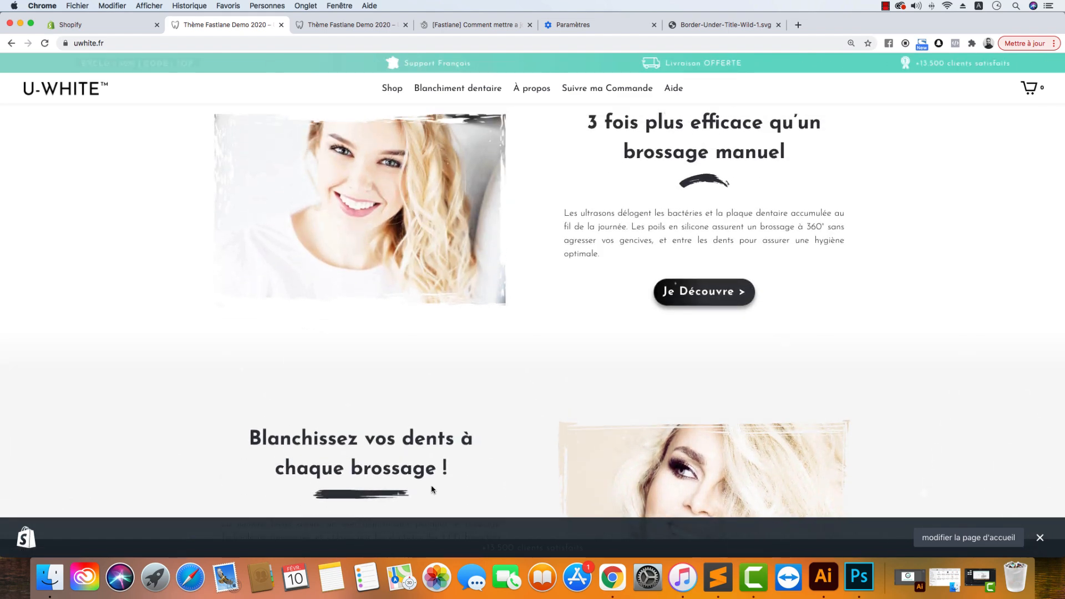
scroll(374, 488, "down", 2)
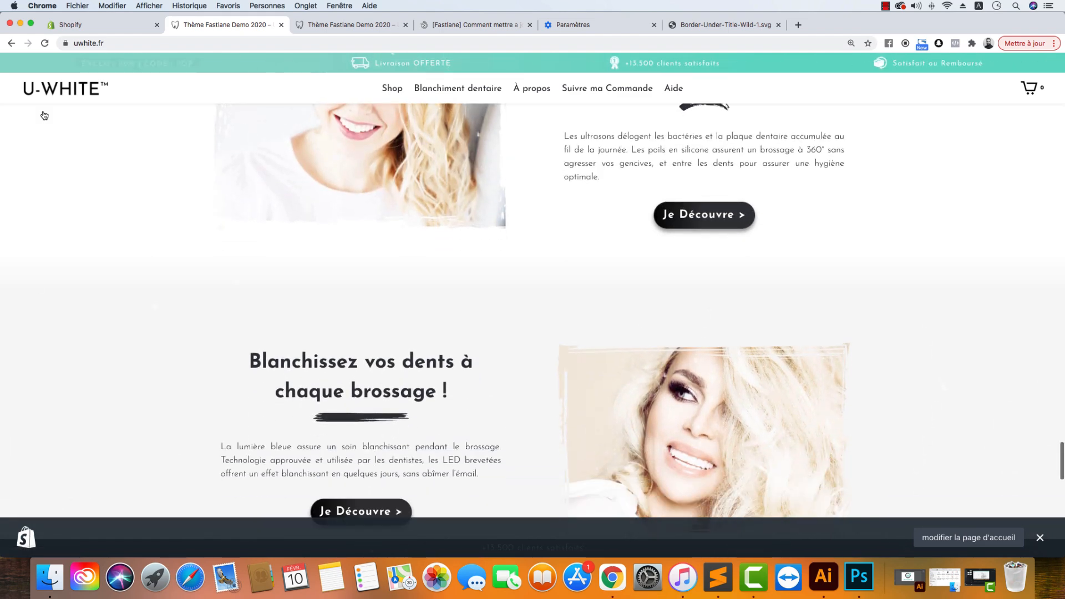
Open Border-Under-Title-Wild-2.svg in Sublime Text and highlight its svg id, plus the matching id in Border-Under-Title-Wild-1.svg, to compare them
left_click(49, 577)
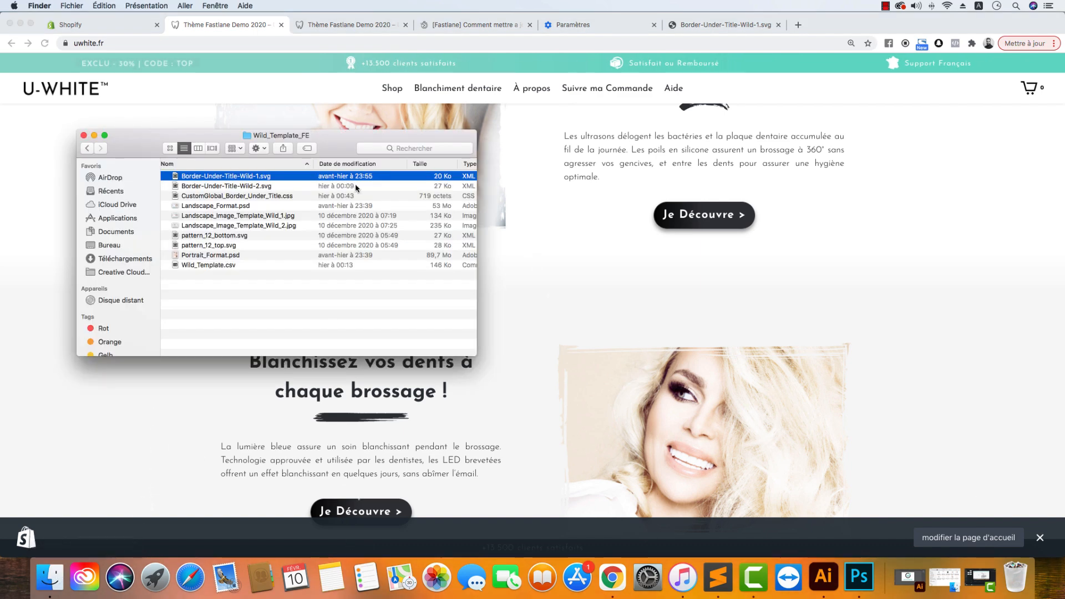
right_click(197, 187)
mouse_move(224, 199)
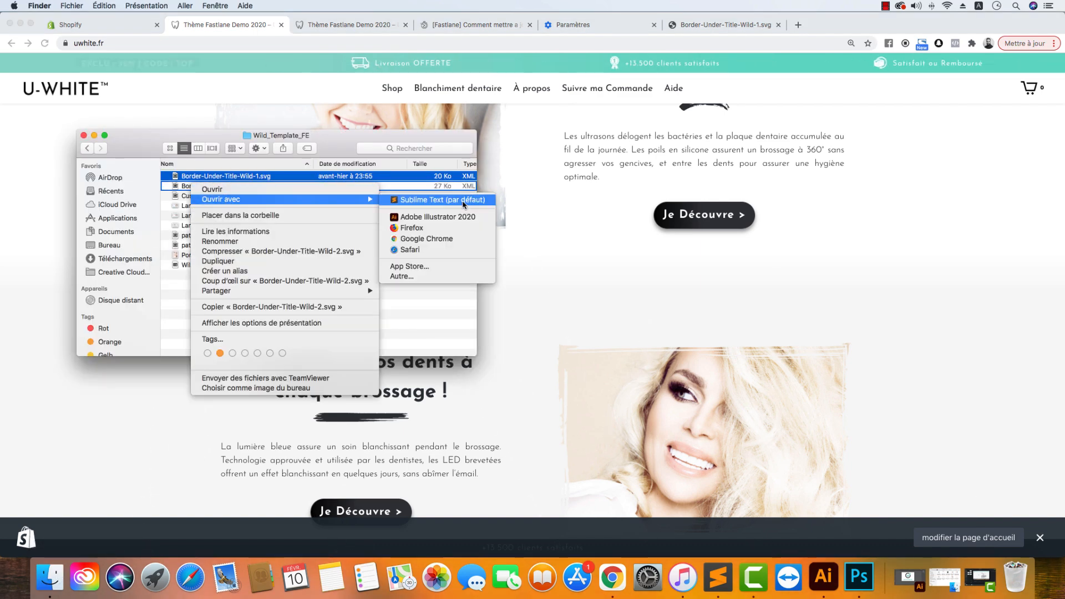
left_click(464, 205)
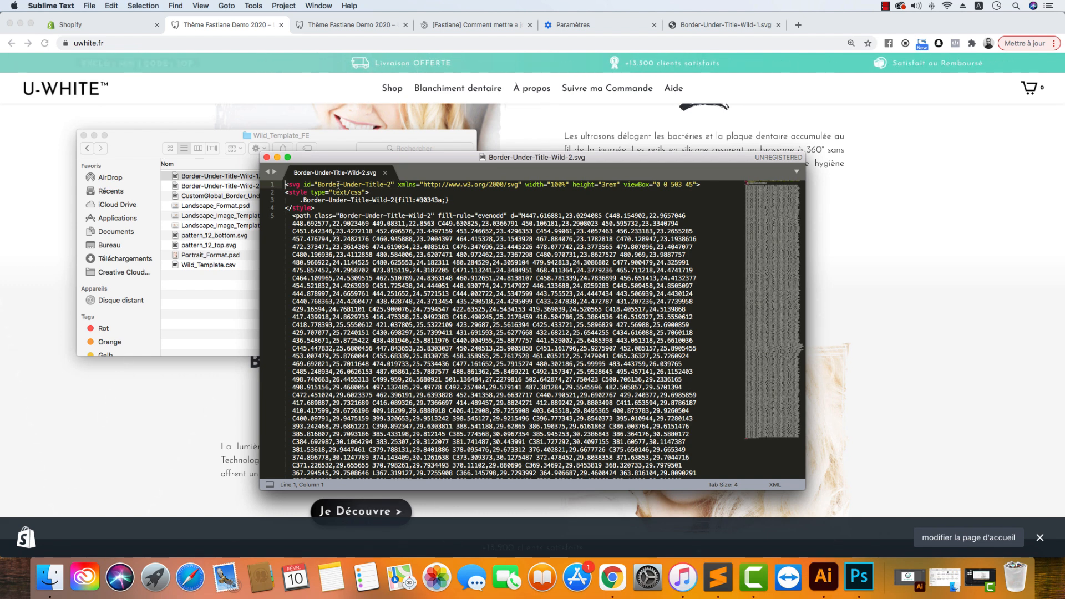
left_click_drag(318, 185, 503, 226)
left_click_drag(383, 184, 347, 185)
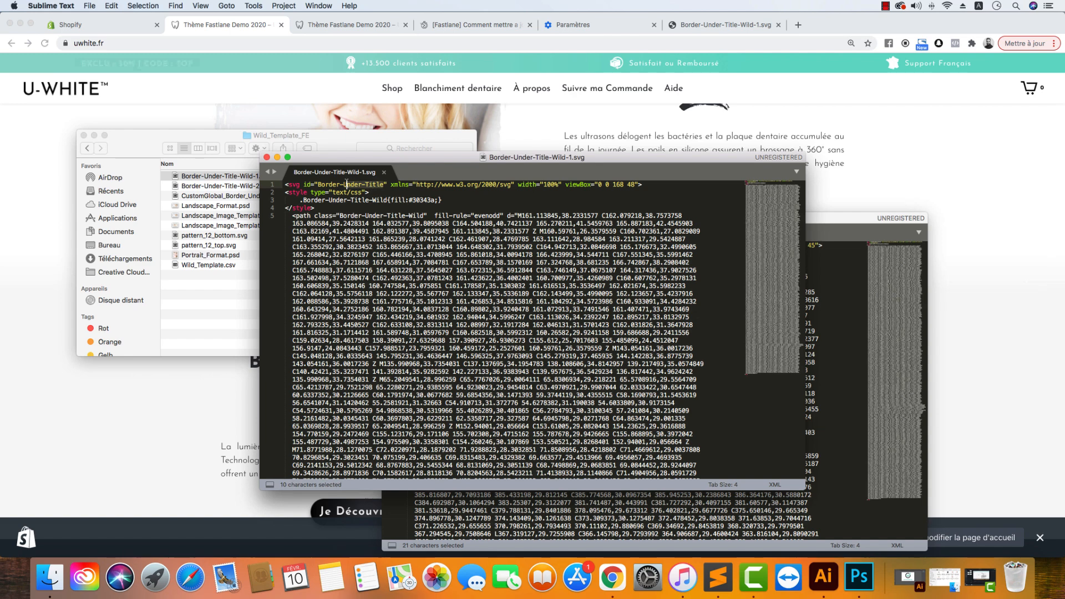
Open CustomGlobal_Border_Under_Title.css from the Wild_Template_FE folder in Sublime Text
left_click(192, 198)
left_click(191, 198)
right_click(193, 198)
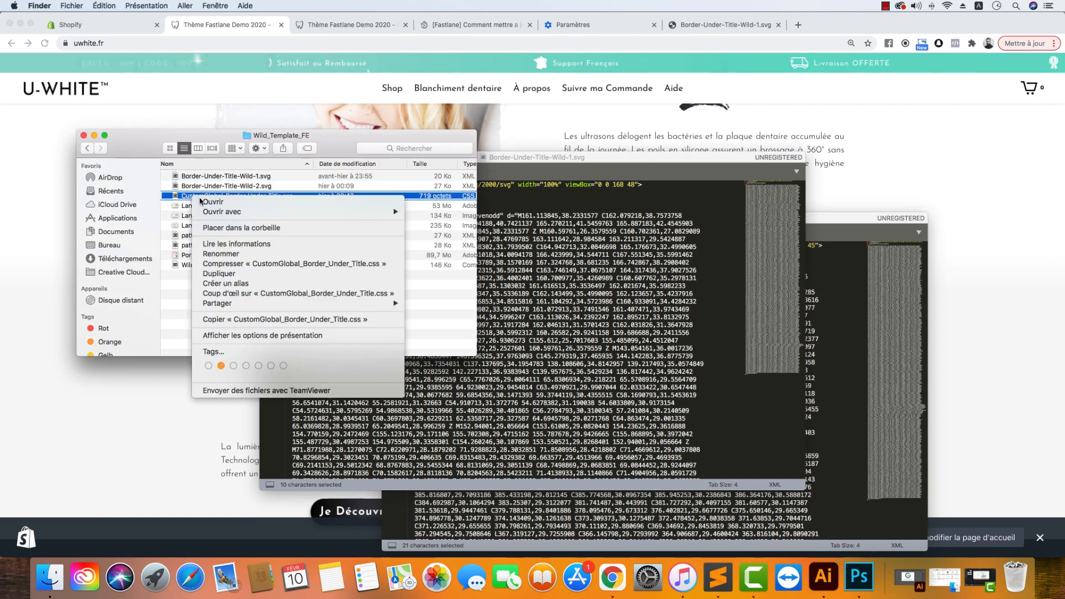
mouse_move(391, 212)
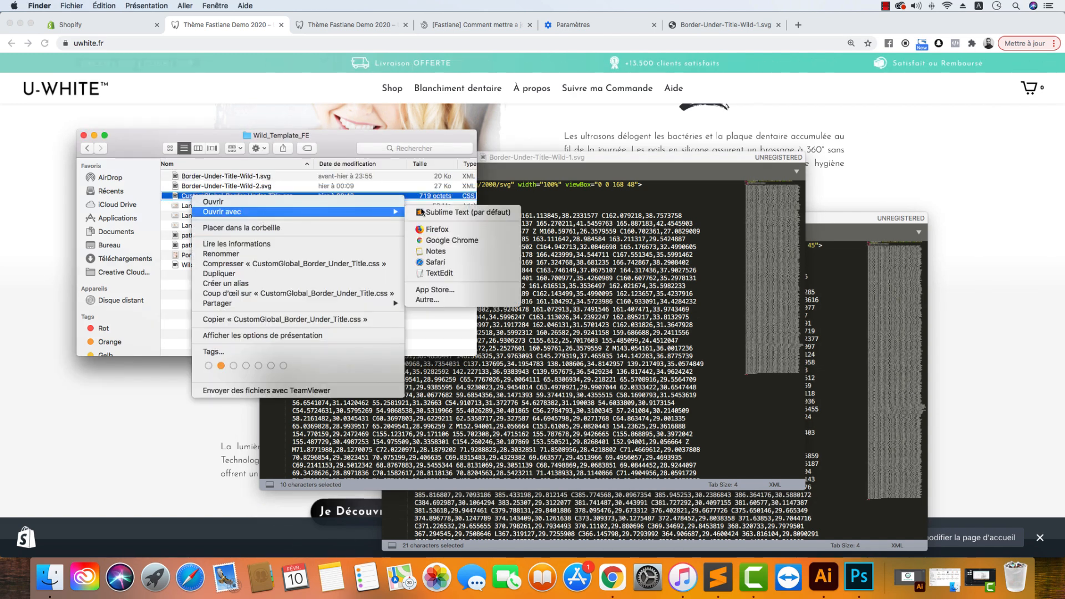
left_click(456, 212)
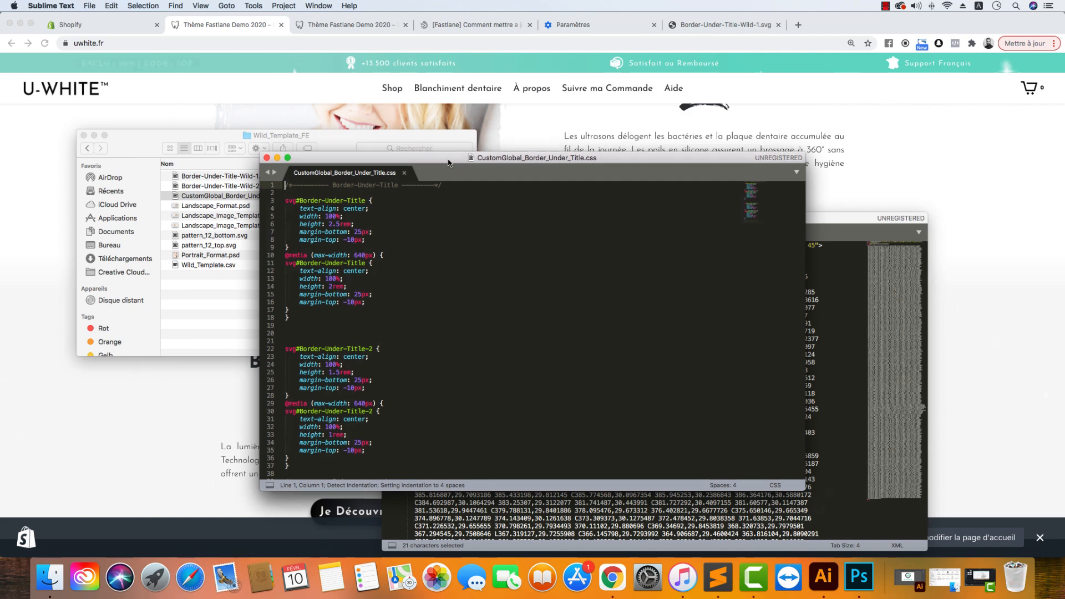
Gather the CSS file and the two SVG files as tabs of one Sublime Text window and place it beside the Finder window
left_click_drag(448, 162, 617, 265)
left_click_drag(513, 276, 438, 174)
left_click(812, 254)
left_click_drag(465, 238, 544, 175)
left_click(545, 174)
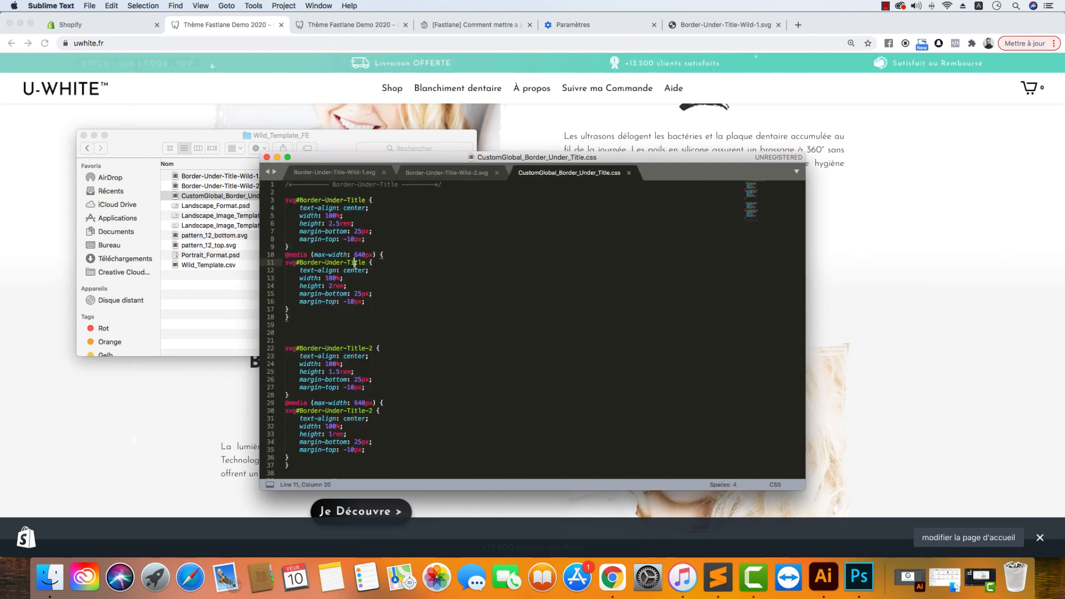
key("super+a")
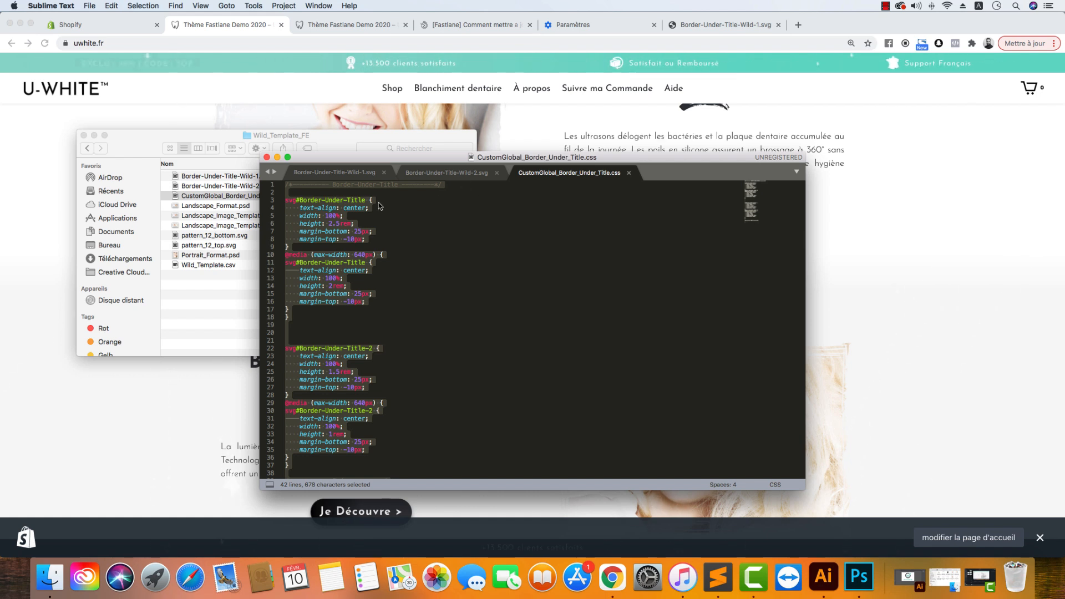
left_click(346, 200)
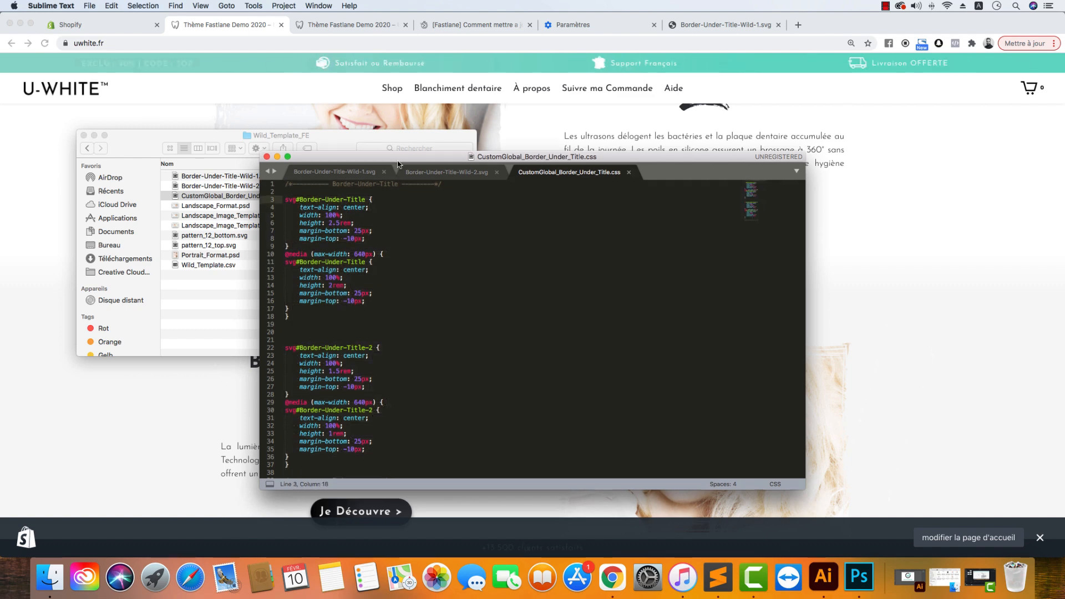
left_click_drag(399, 157, 624, 121)
left_click(583, 178)
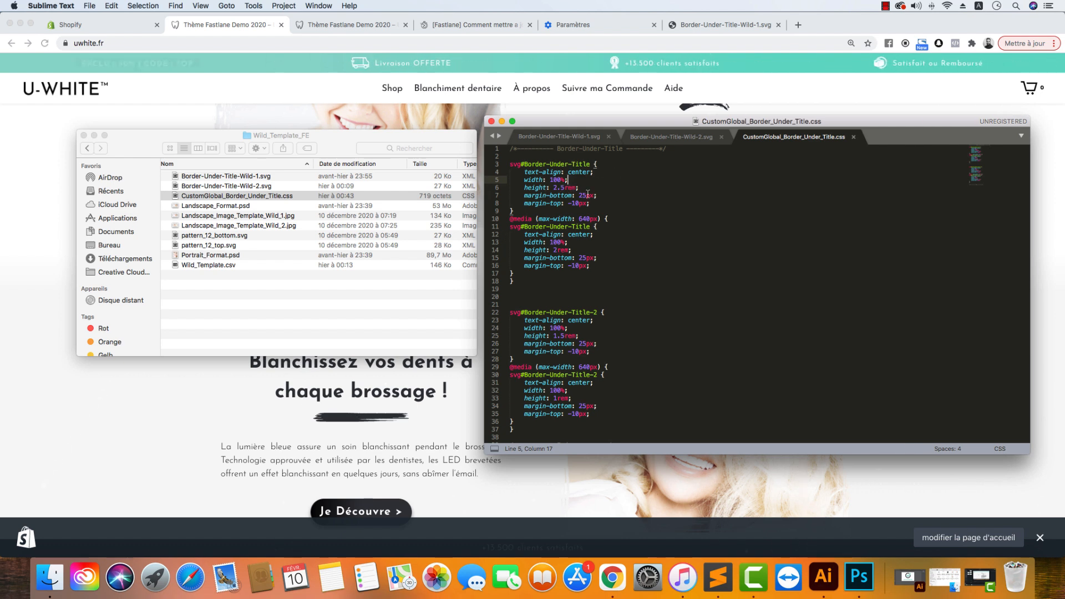
Compare the Border-Under-Title selectors in CustomGlobal_Border_Under_Title.css with the svg ids in the two Border-Under-Title-Wild files
left_click(556, 251)
left_click(623, 199)
left_click_drag(590, 164, 526, 164)
left_click(577, 138)
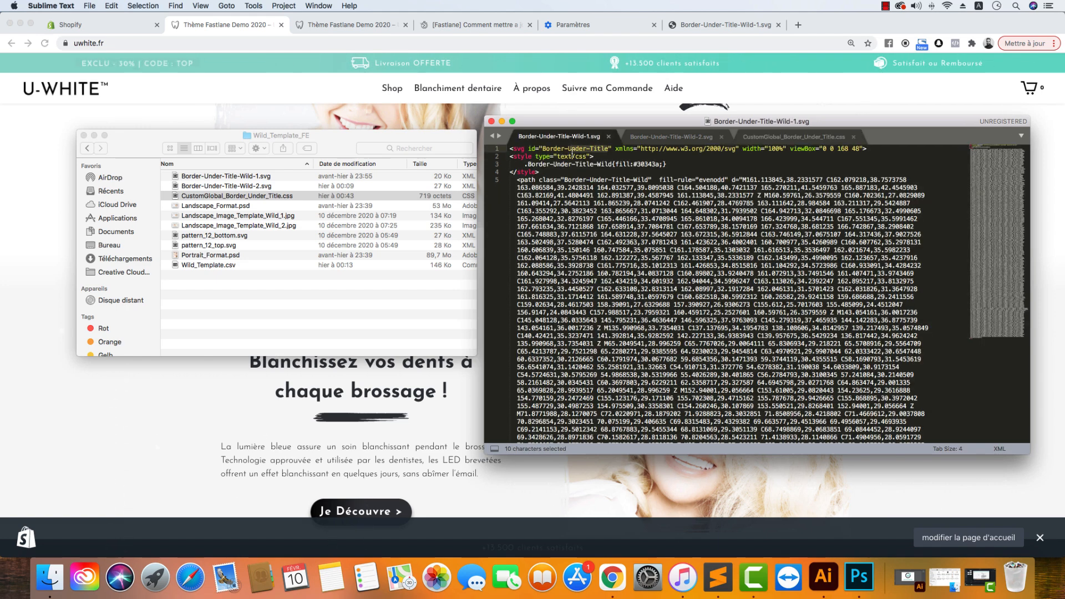
left_click(666, 137)
left_click(750, 138)
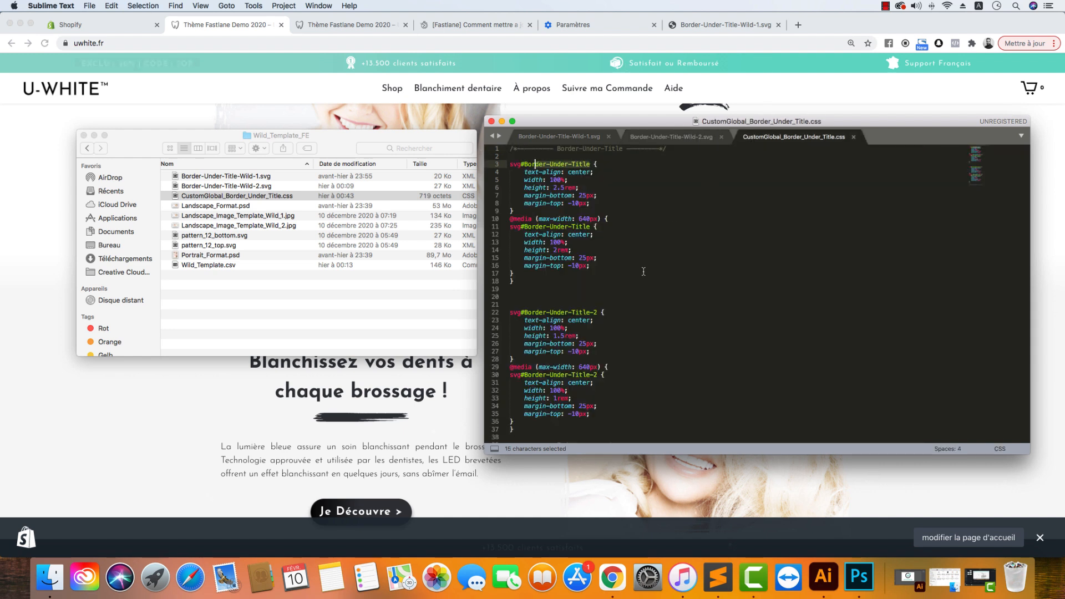
left_click(591, 321)
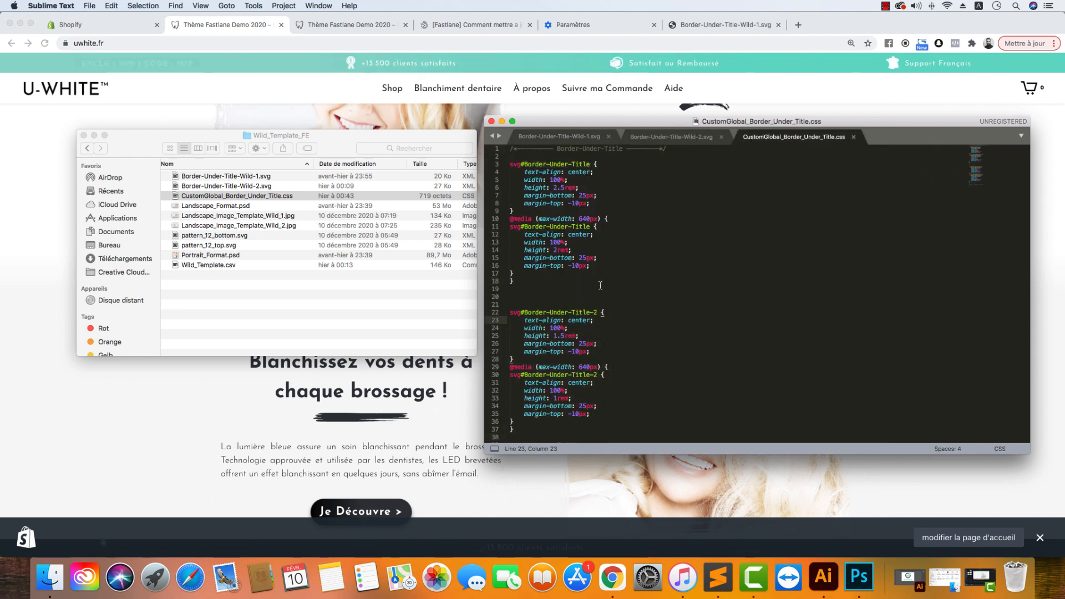
Highlight the .Border-Under-Title-Wild class name in the style block of Border-Under-Title-Wild-1.svg
left_click(560, 137)
left_click(605, 149)
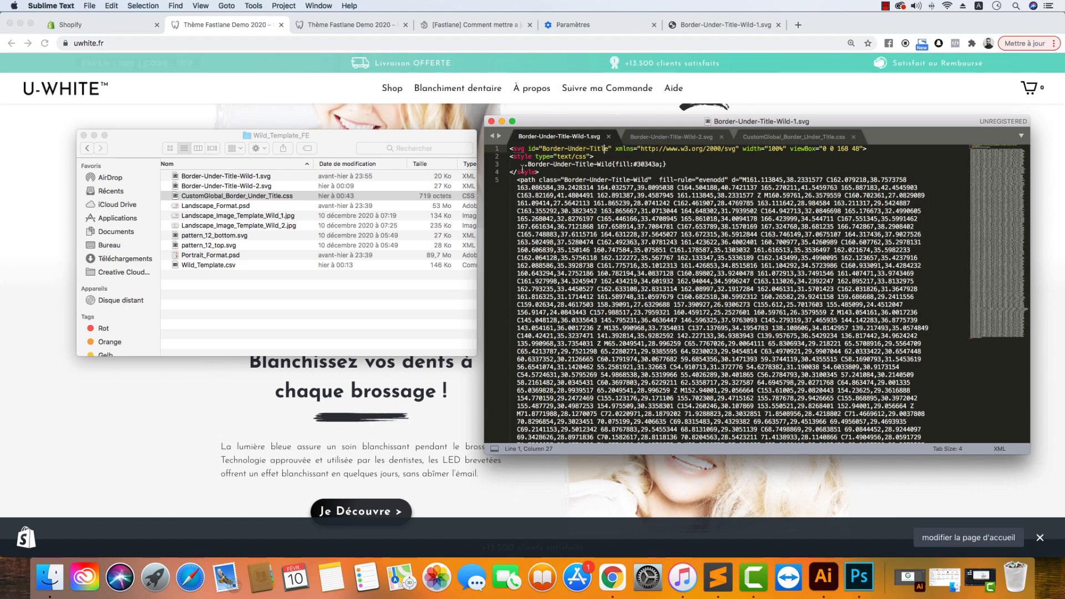
left_click_drag(526, 164, 608, 164)
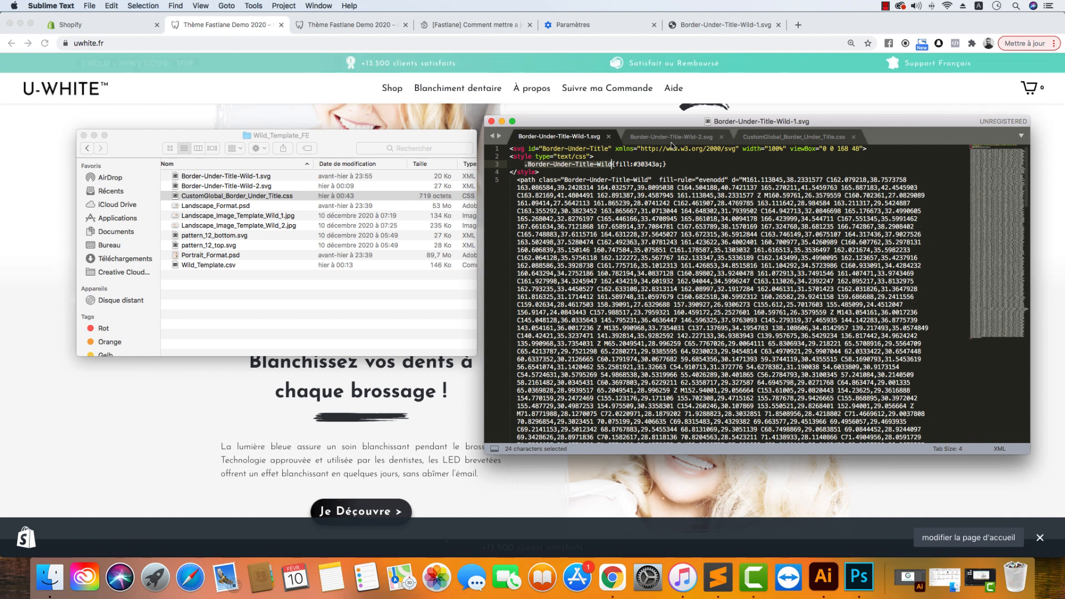
Copy the entire code of Border-Under-Title-Wild-1.svg
left_click(586, 243)
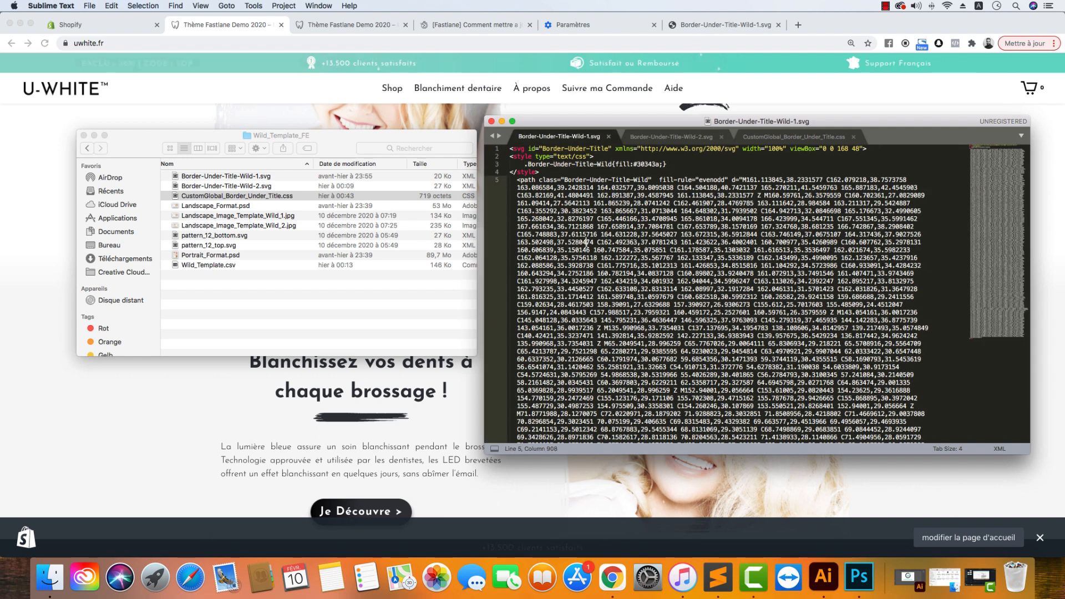
key("super+a")
right_click(586, 242)
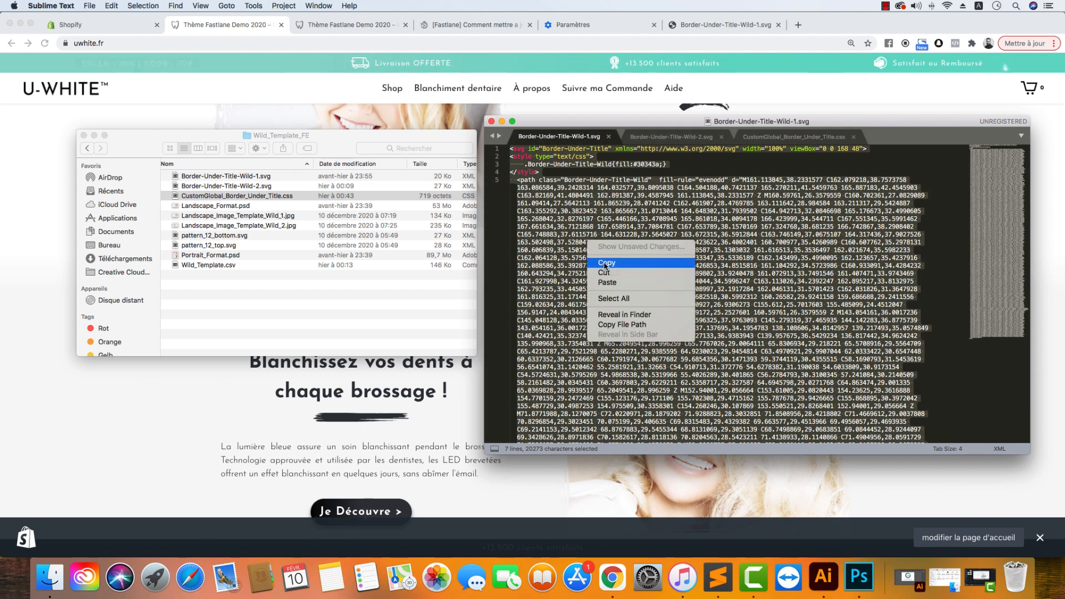
left_click(605, 264)
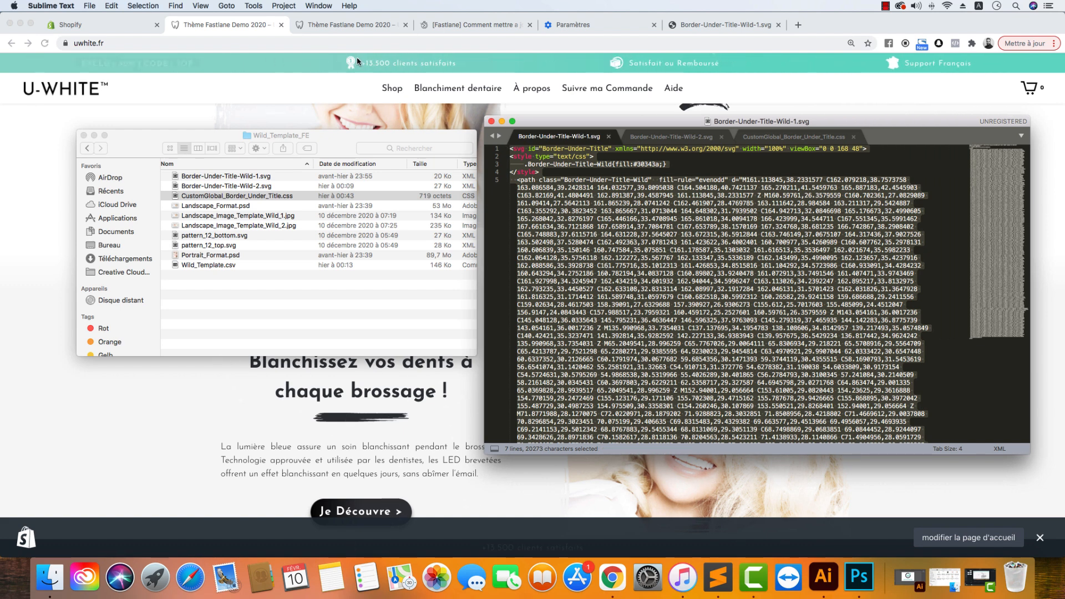
right_click(534, 171)
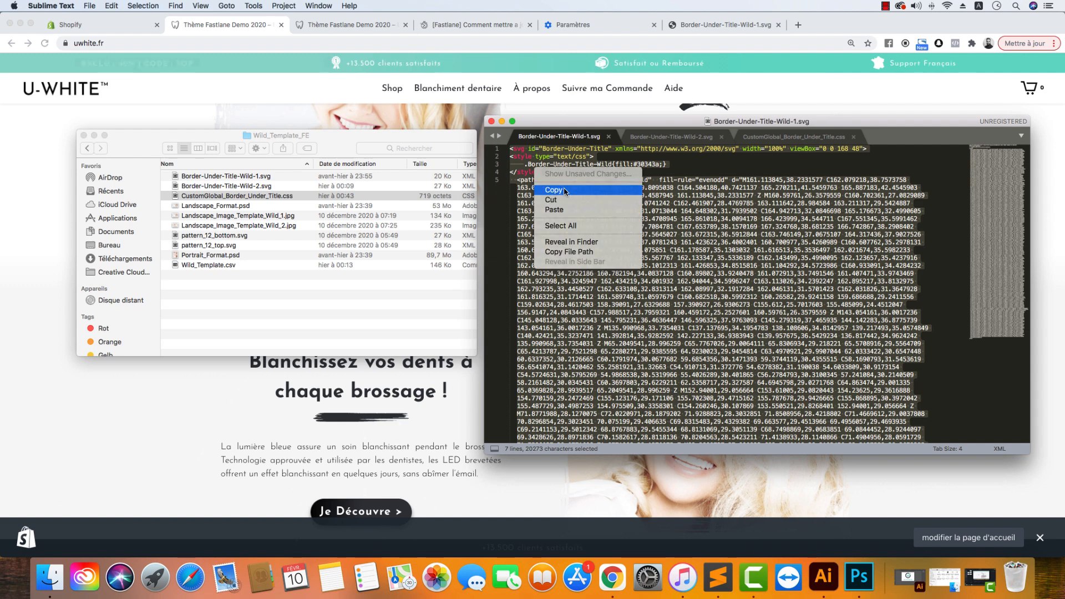
left_click(564, 190)
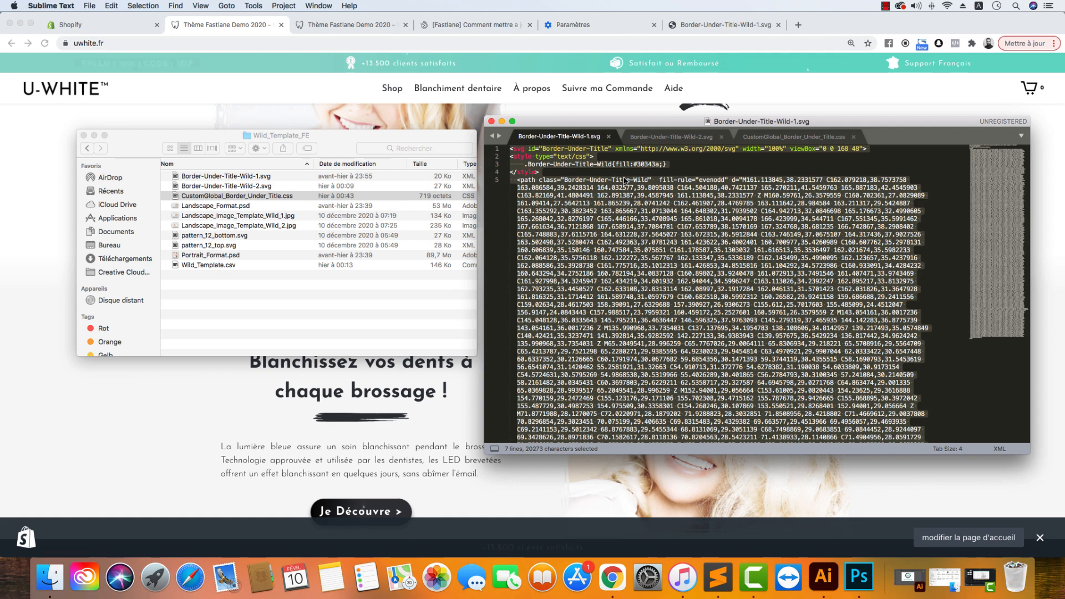
right_click(591, 189)
left_click(610, 211)
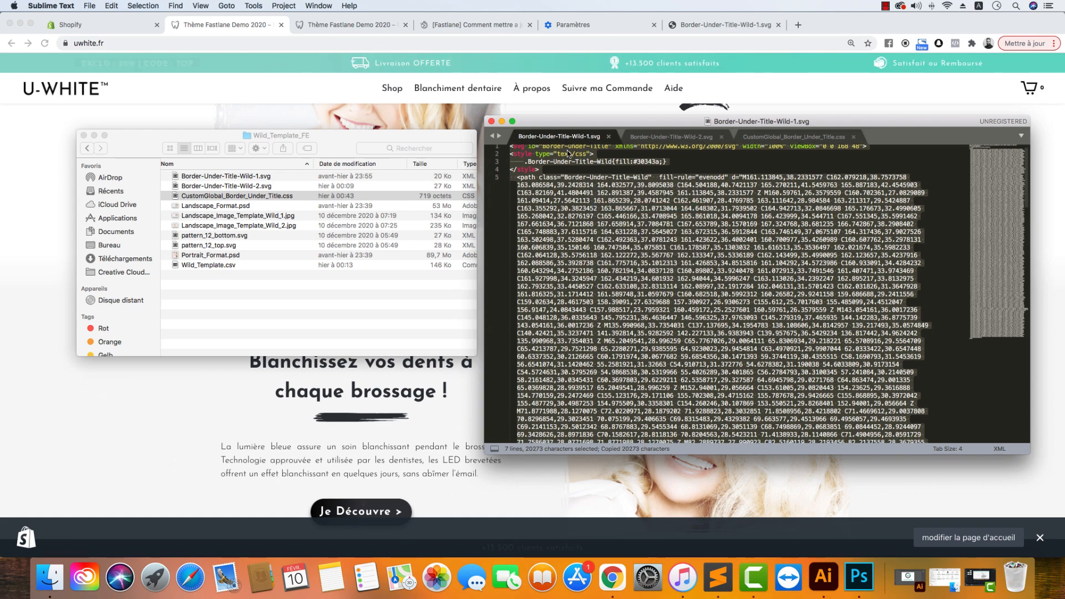
Switch to the Fastlane Editor in Chrome and open the "Blanchissez vos dents à chaque brossage !" text block for editing
left_click(118, 26)
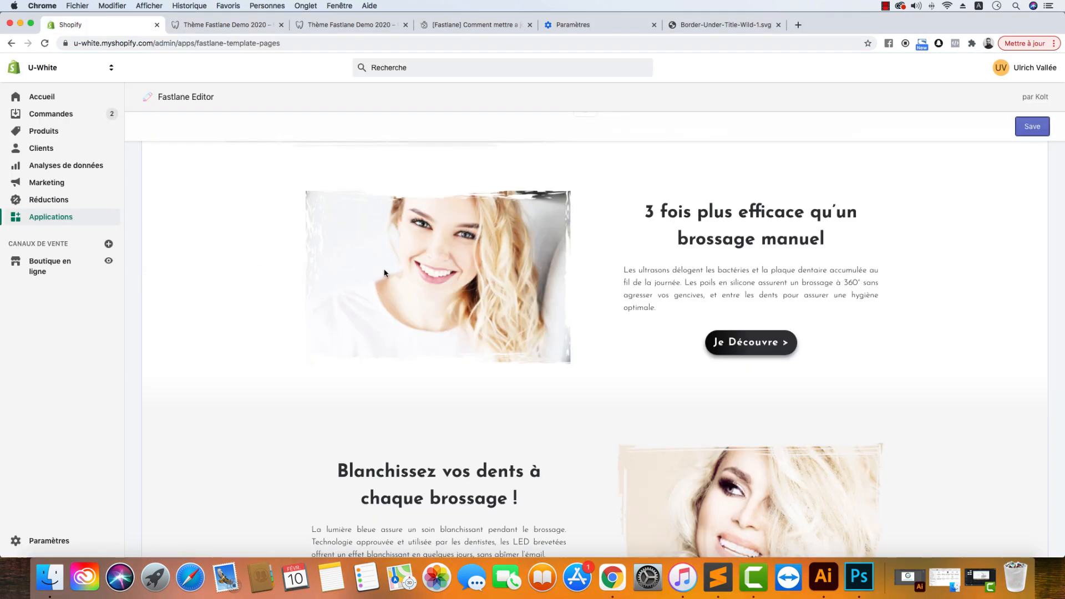
left_click(522, 263)
scroll(525, 262, "down", 20)
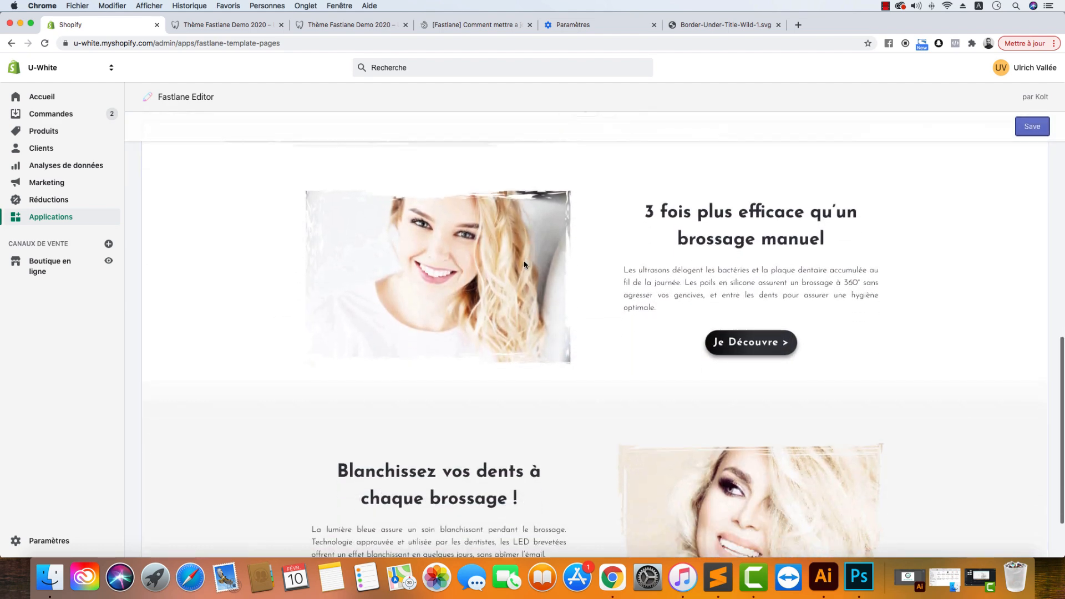
scroll(527, 265, "up", 15)
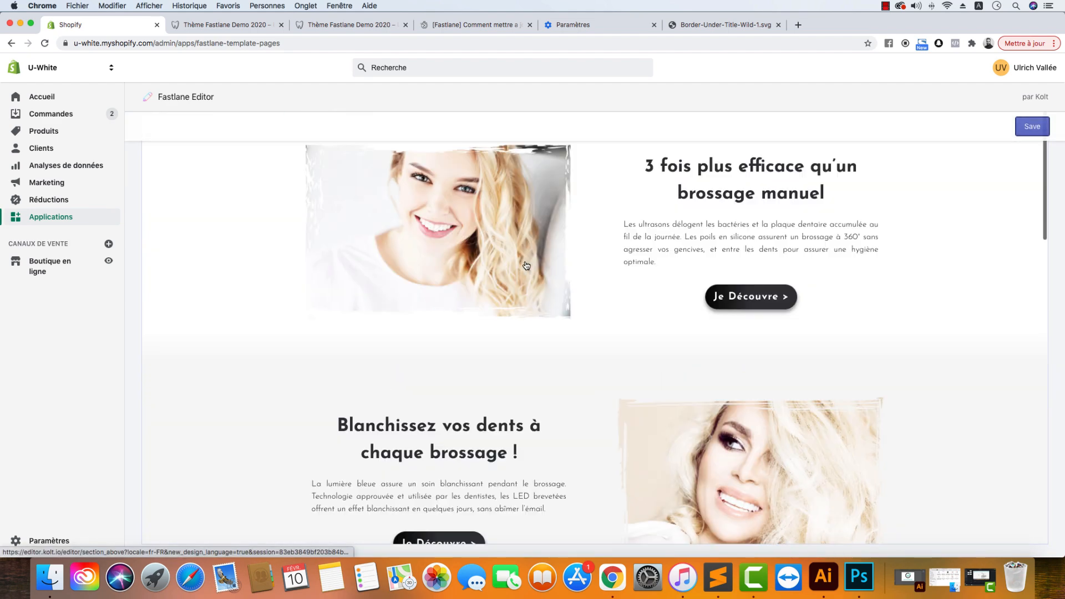
scroll(206, 483, "down", 3)
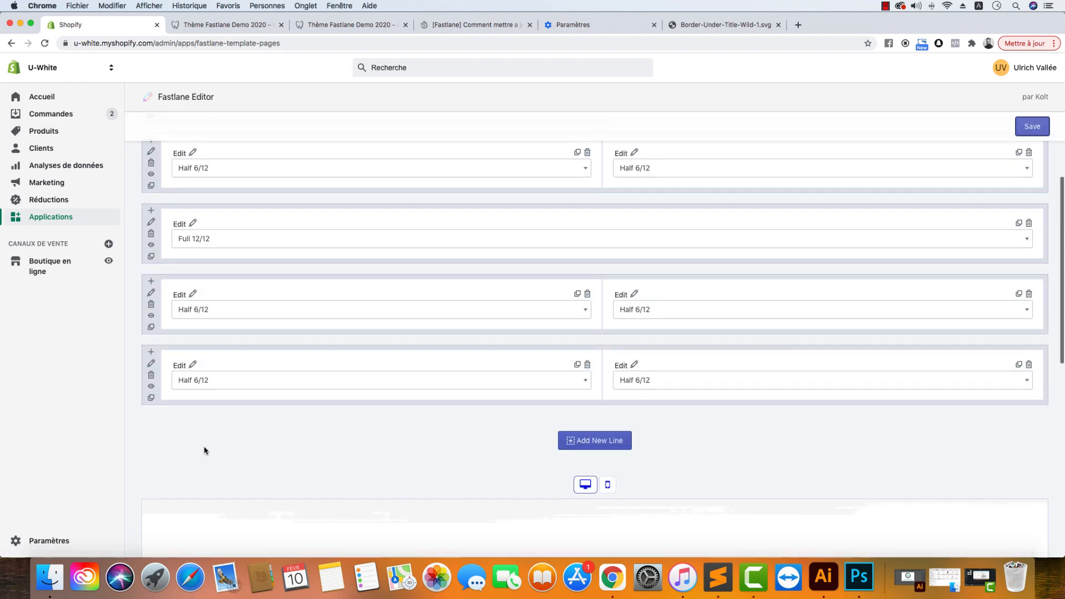
left_click(193, 364)
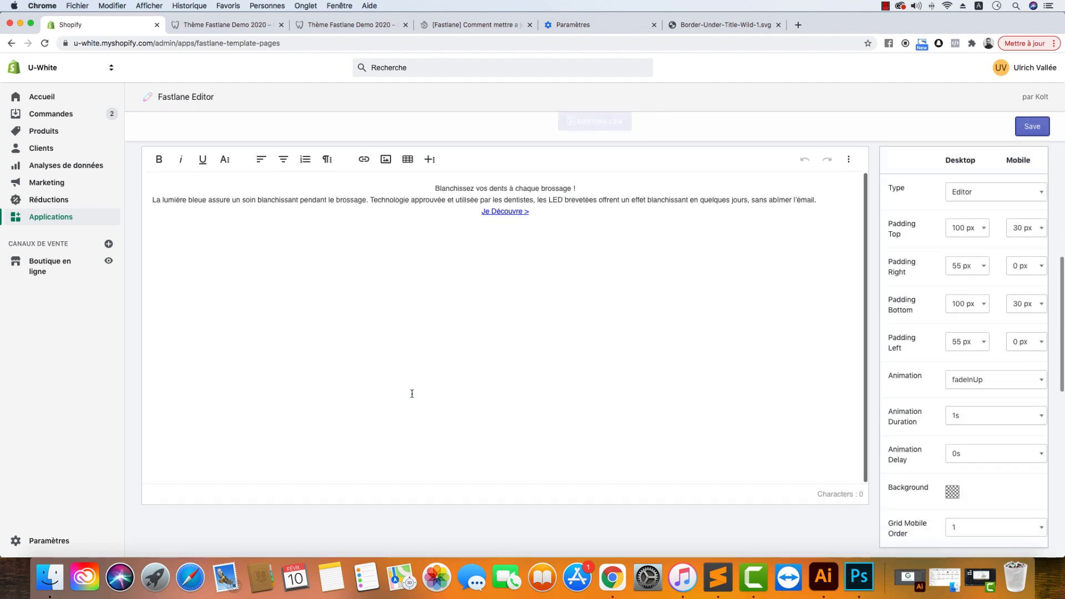
Paste the copied SVG code between the h2 title and the paragraph in the text block's HTML source, and return to the visual view
left_click(851, 182)
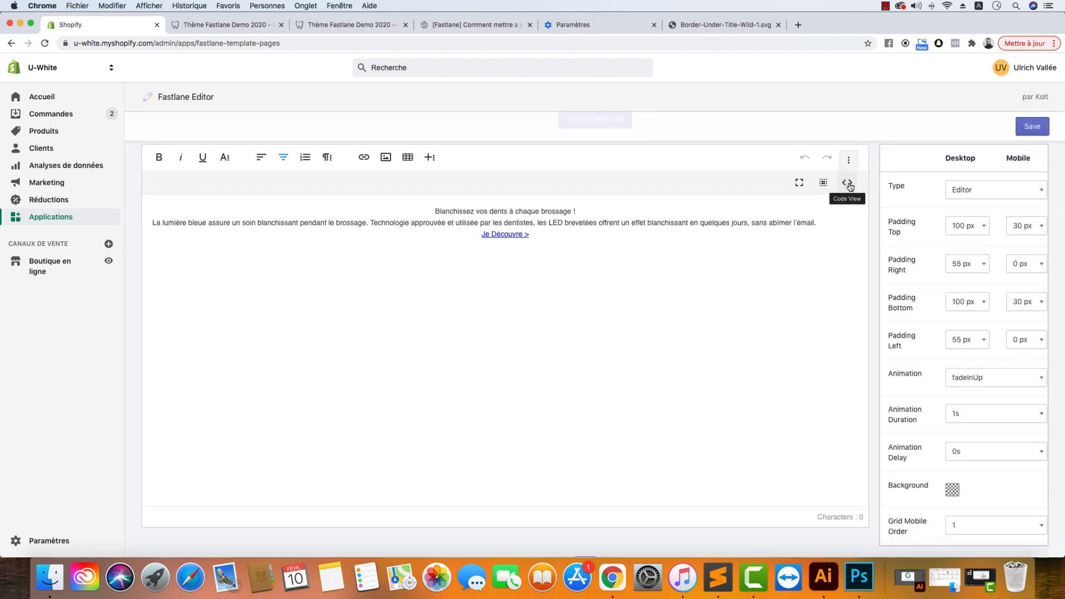
left_click(849, 182)
left_click(468, 212)
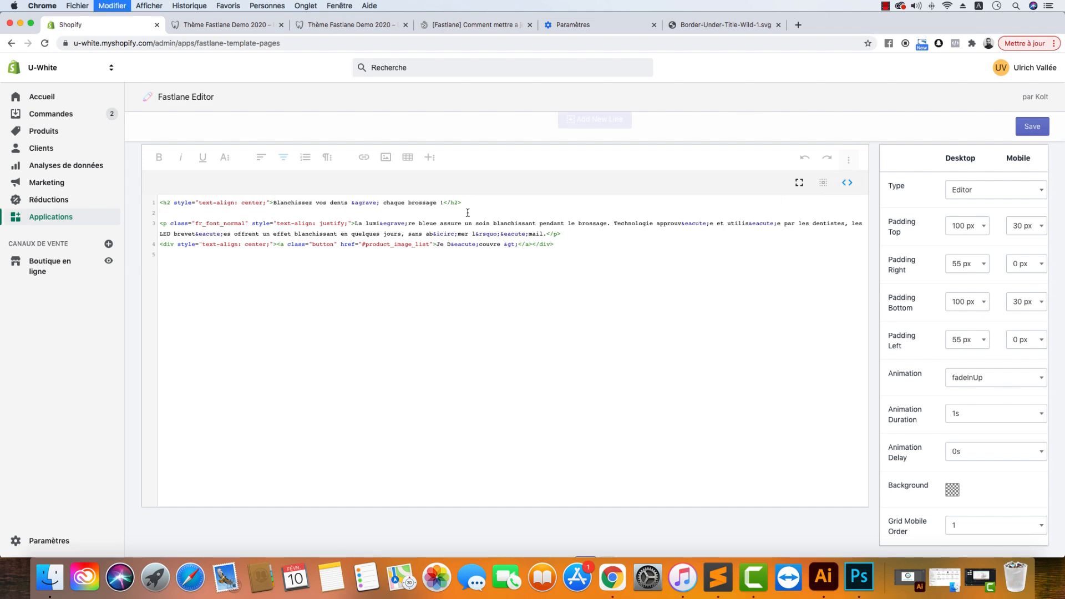
key("super+a")
key("super+v")
left_click(848, 184)
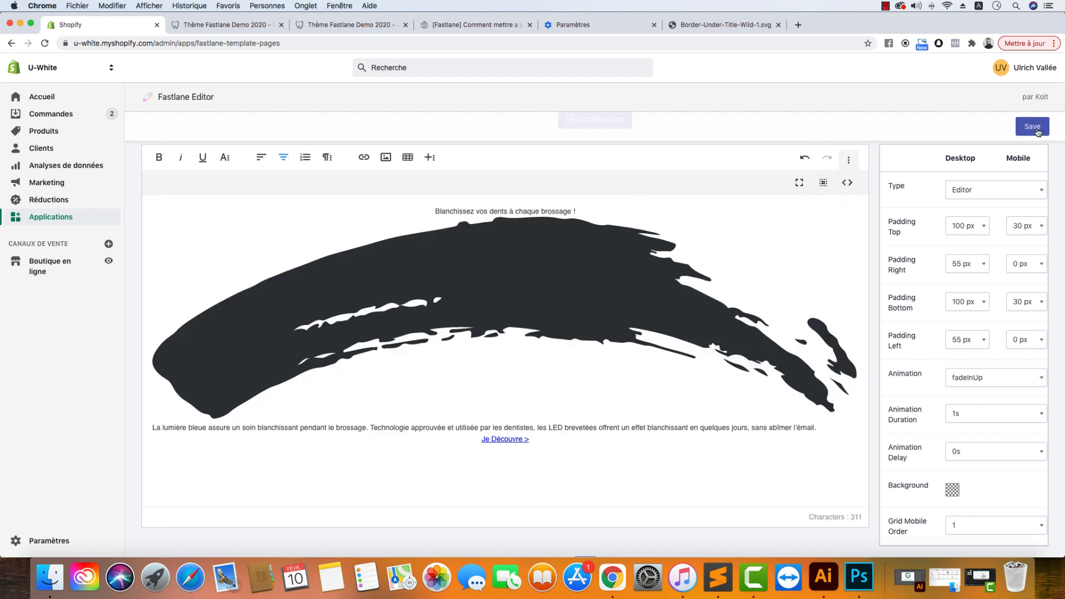
Save the template and check the brush stroke under the "Blanchissez vos dents à chaque brossage !" title in the preview
left_click(1033, 127)
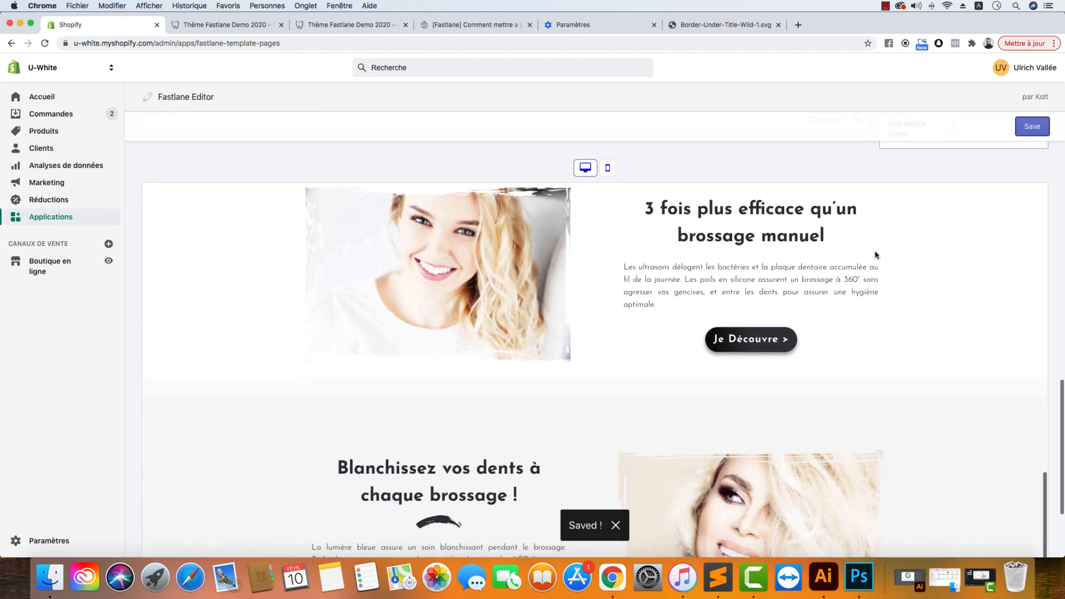
scroll(877, 255, "down", 2)
scroll(529, 318, "up", 3)
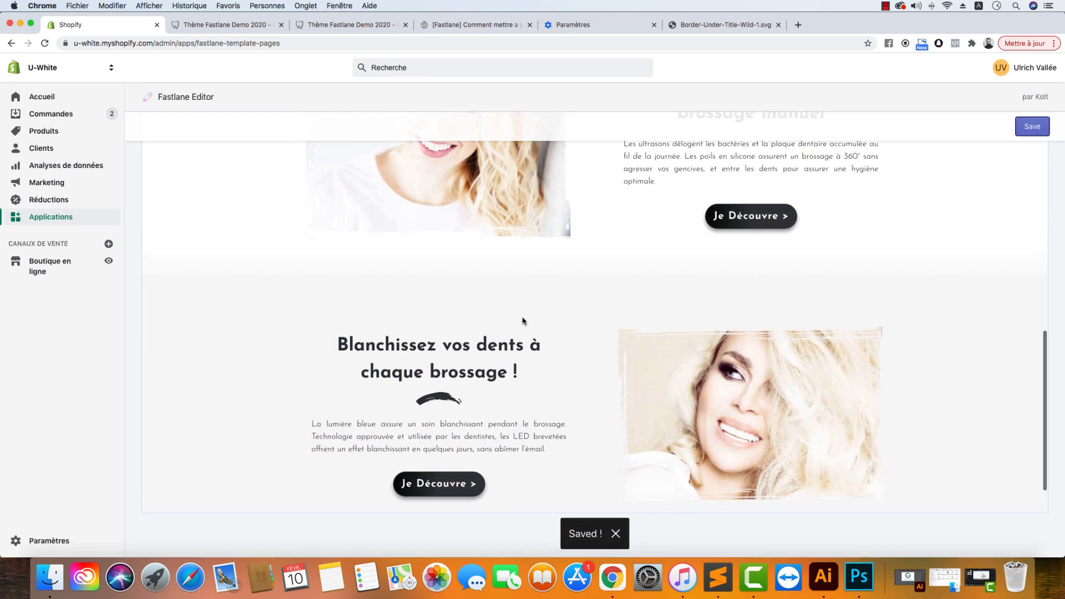
scroll(532, 311, "down", 3)
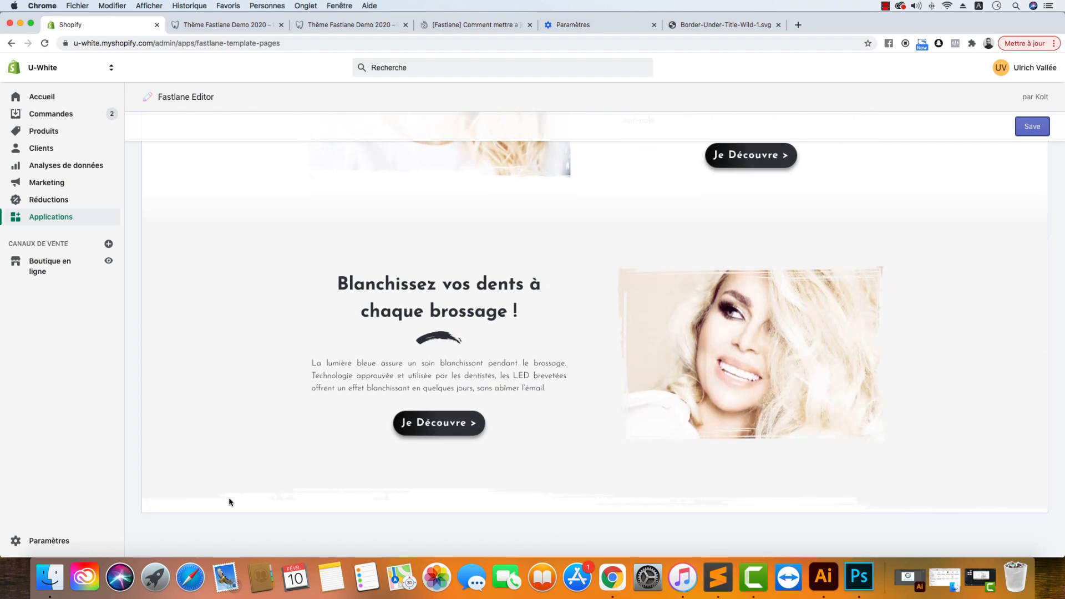
Switch back to Sublime Text and examine the svg#Border-Under-Title rule in CustomGlobal_Border_Under_Title.css
left_click(49, 594)
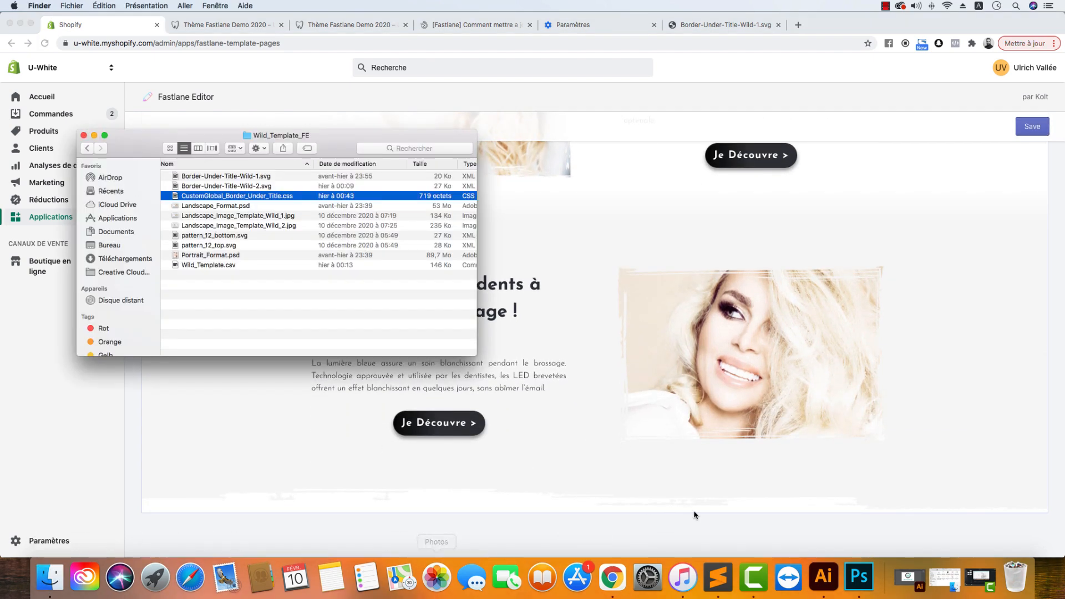
left_click(729, 567)
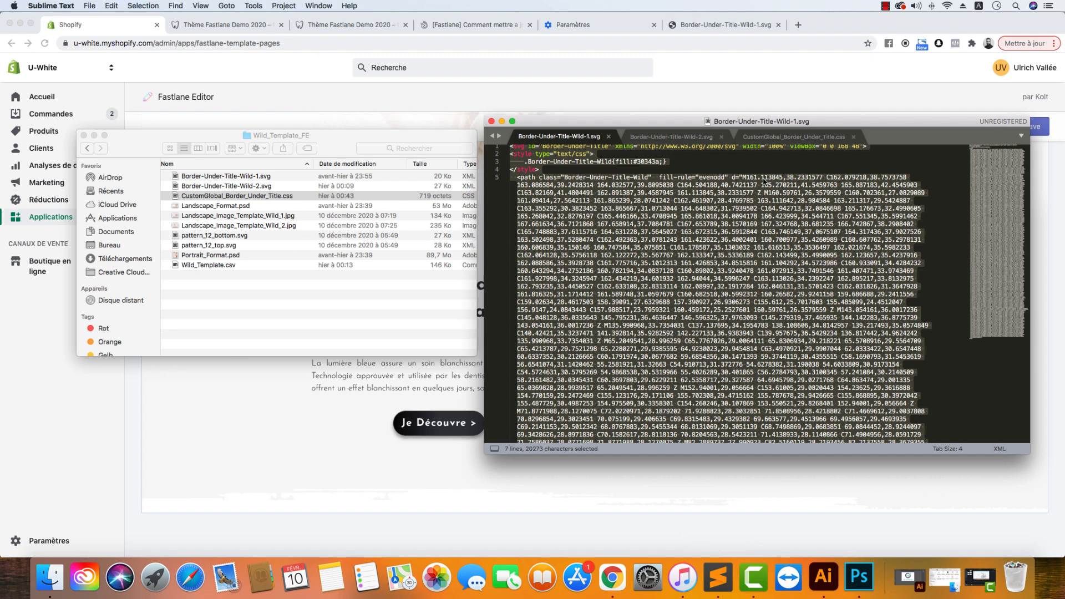
left_click(588, 156)
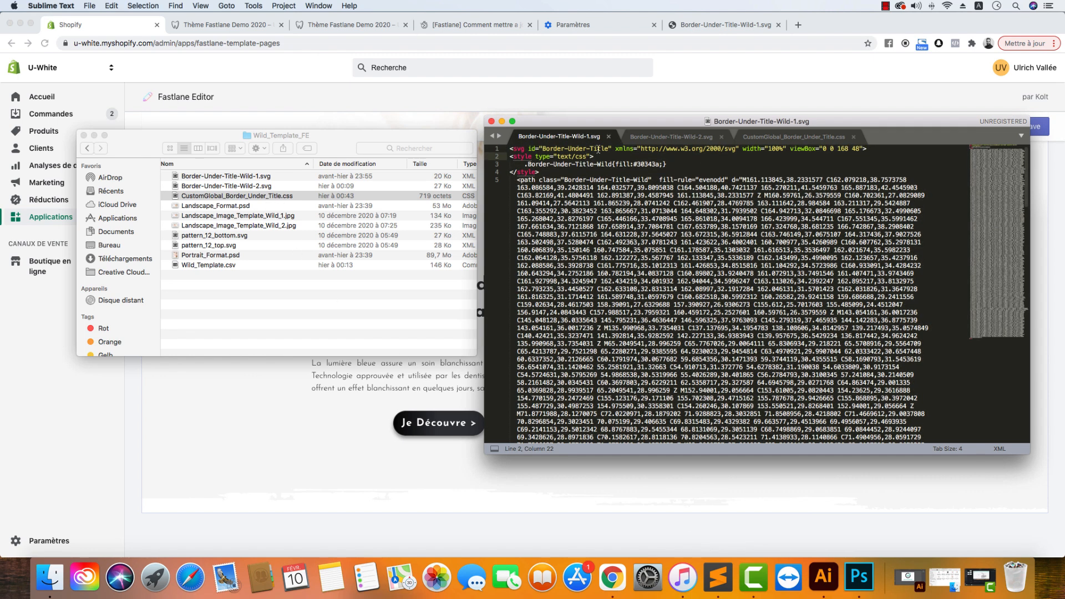
left_click(794, 137)
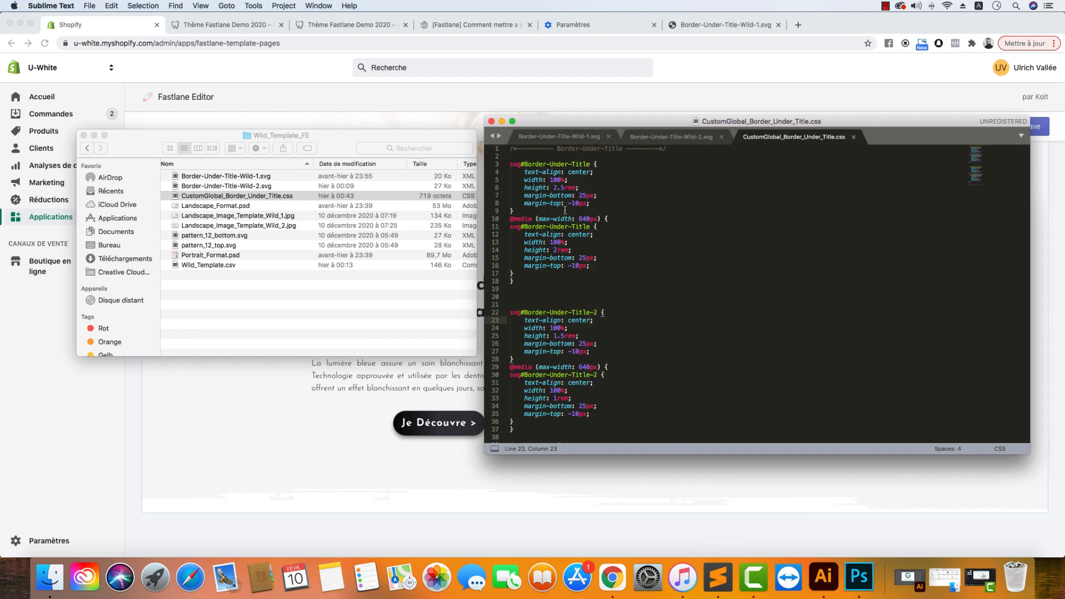
left_click_drag(590, 164, 523, 165)
left_click(549, 180)
left_click(523, 164)
left_click(646, 203)
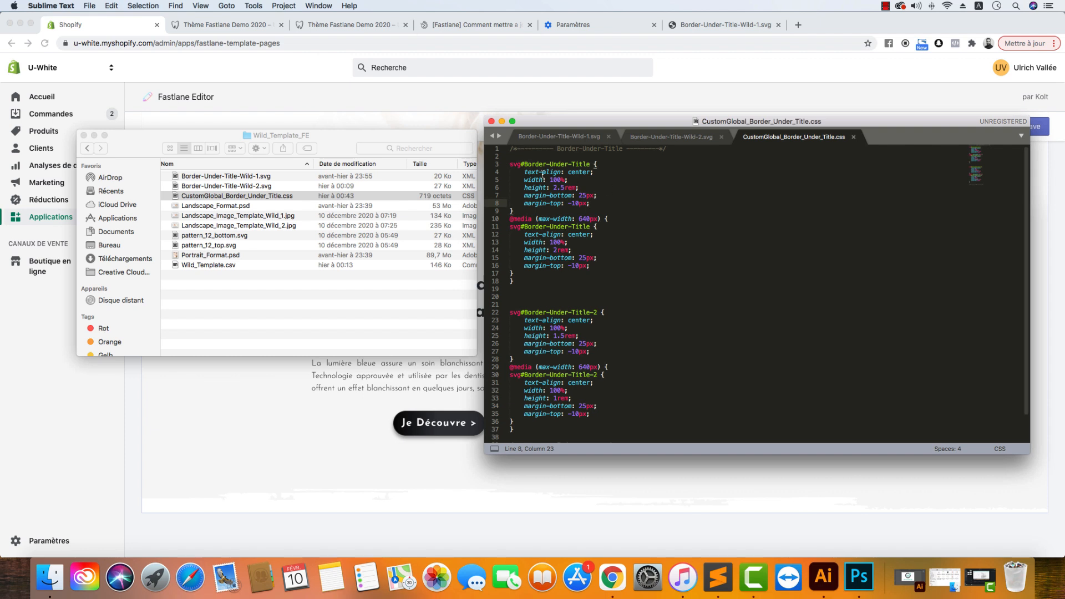